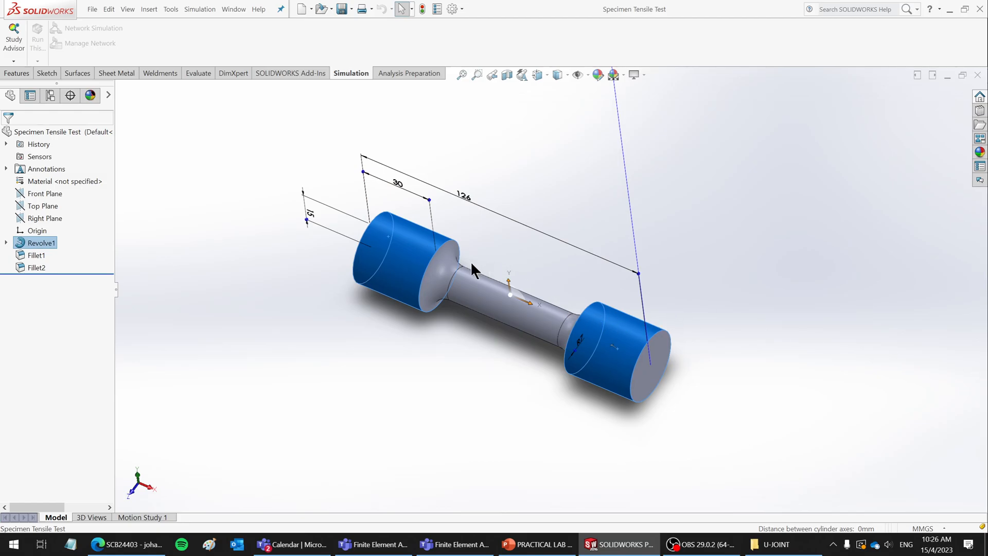
- Create a new static simulation study named Static 1 for the tensile specimen
click(754, 274)
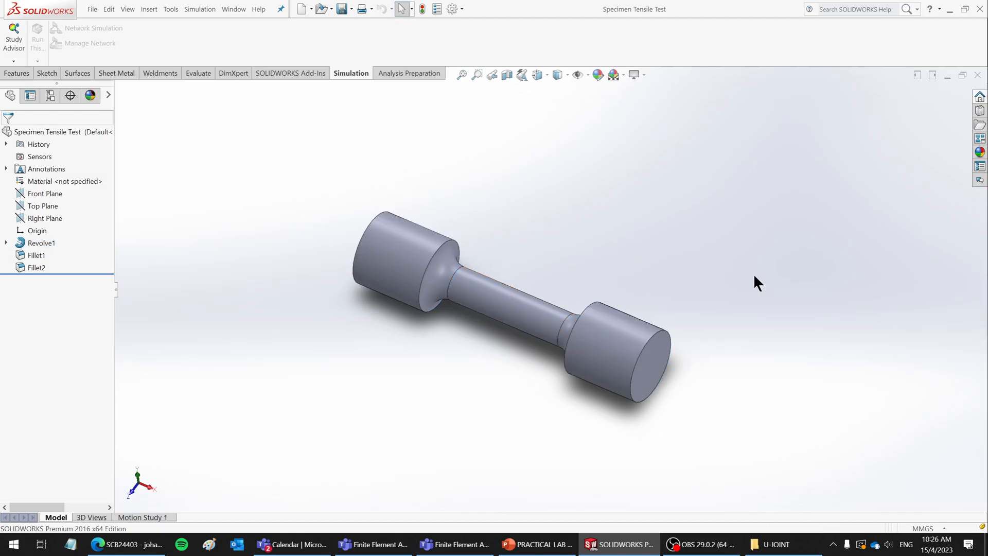
middle_drag(507, 348, 481, 356)
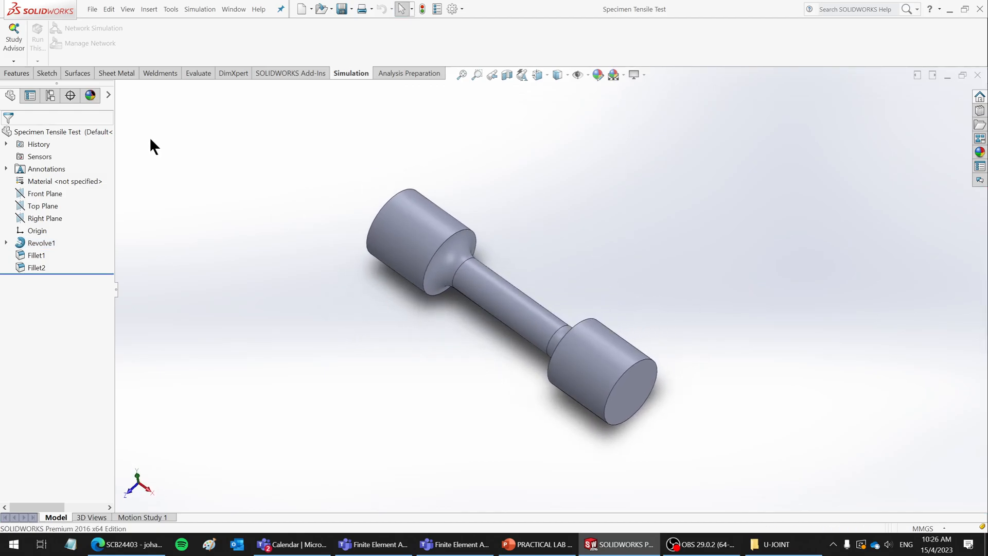
click(13, 62)
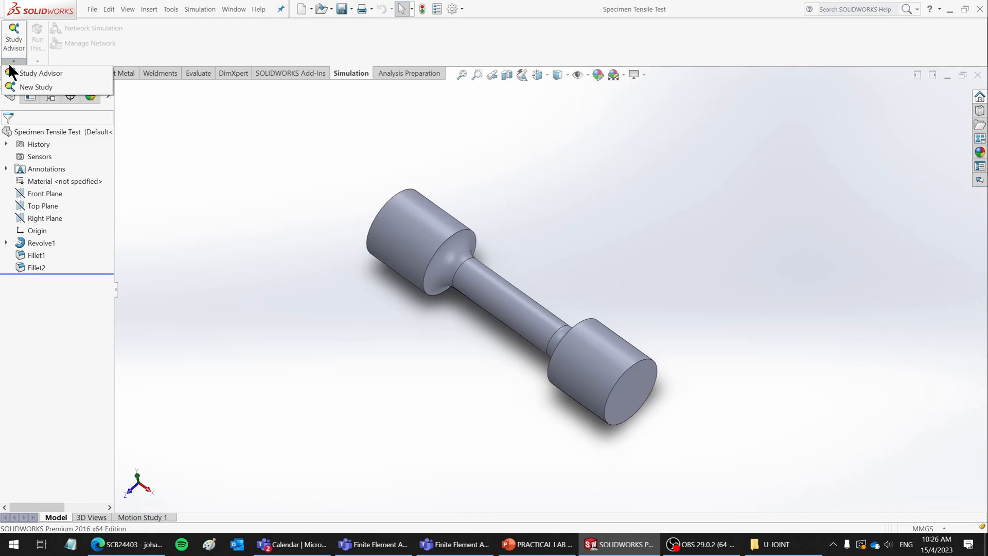
click(23, 88)
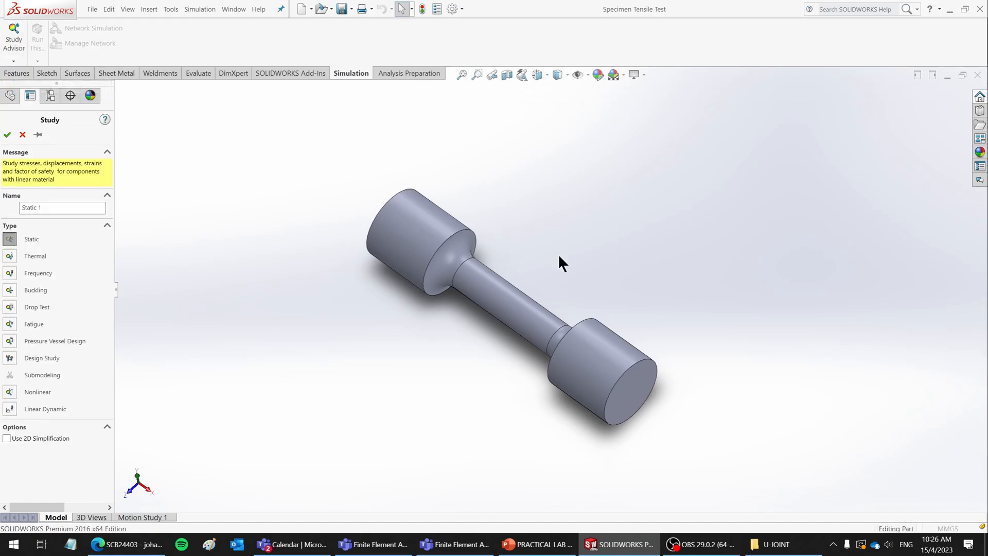
middle_drag(563, 289, 574, 357)
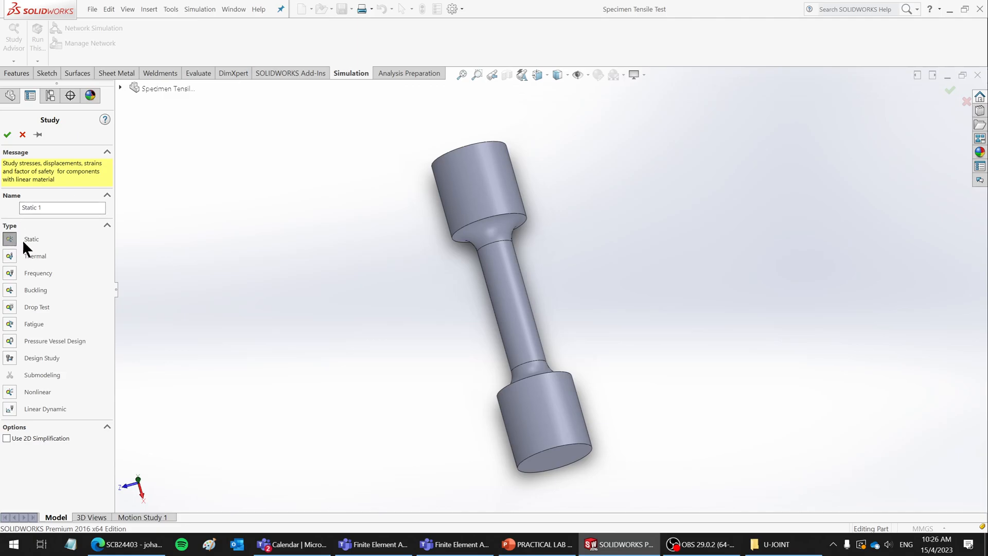
click(8, 135)
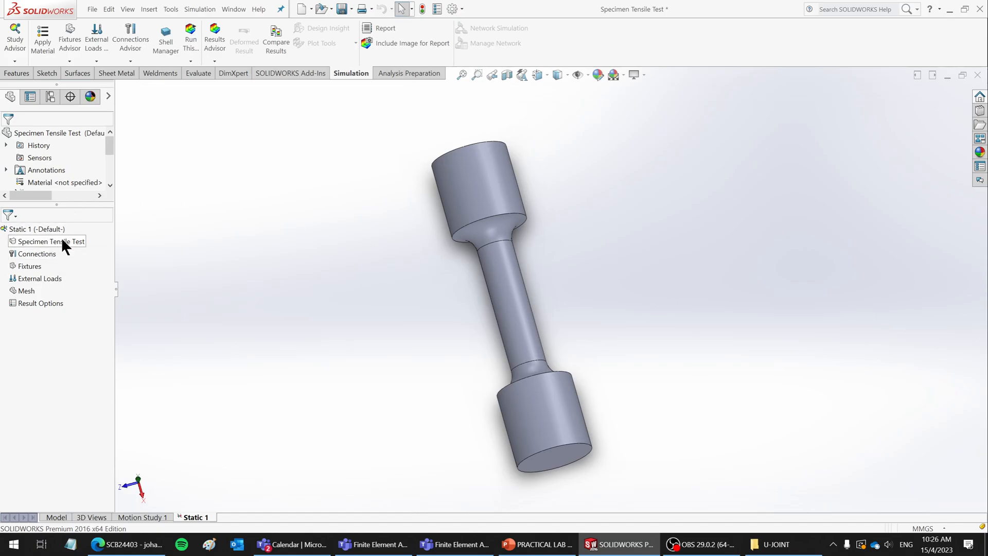
- Review the Exercise 3 non-linear tensile test slide in PowerPoint and return to SOLIDWORKS
click(547, 544)
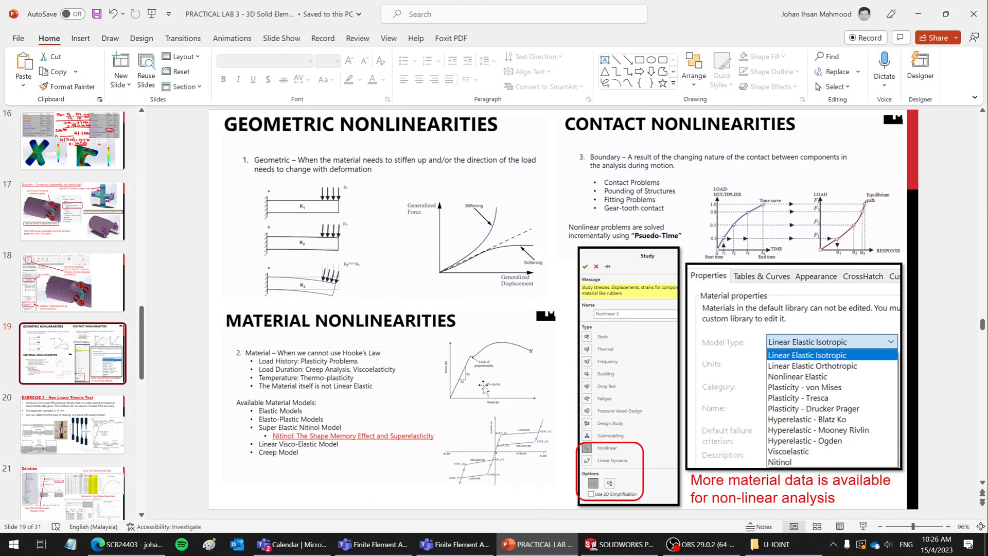
click(72, 406)
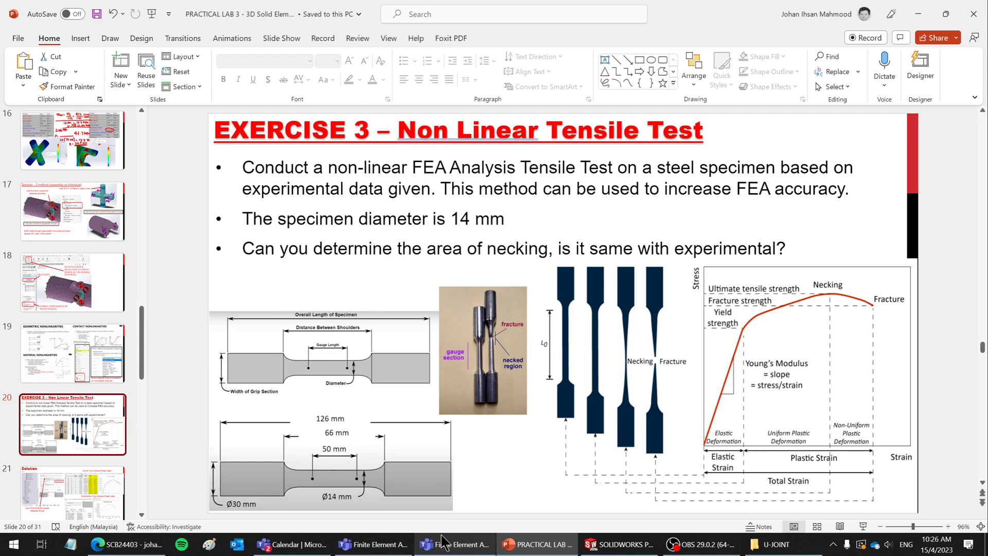
click(456, 553)
click(456, 553)
click(460, 553)
click(460, 554)
click(619, 551)
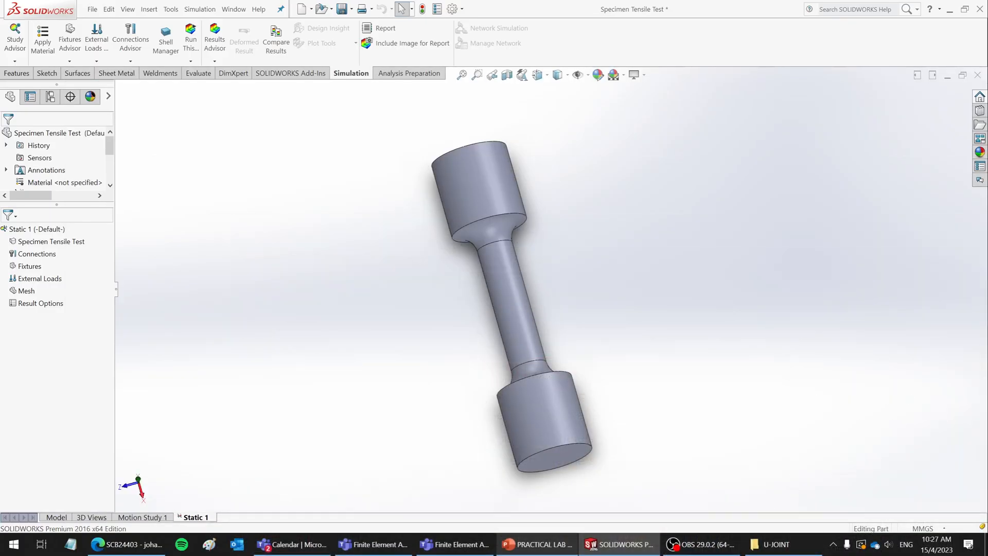
- Apply the 1060 Alloy material from the Aluminium Alloys category to the Specimen Tensile Test body in the study
right_click(76, 241)
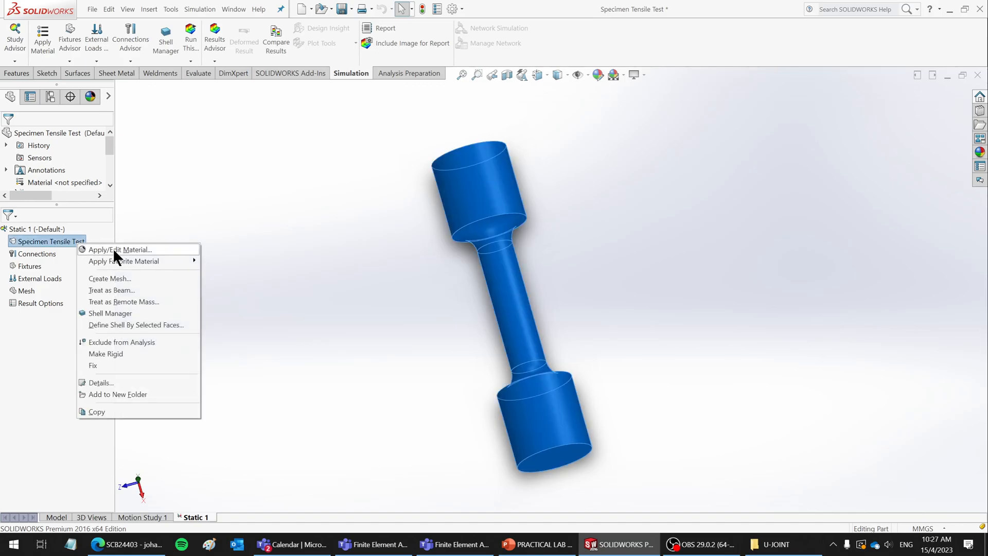
click(112, 249)
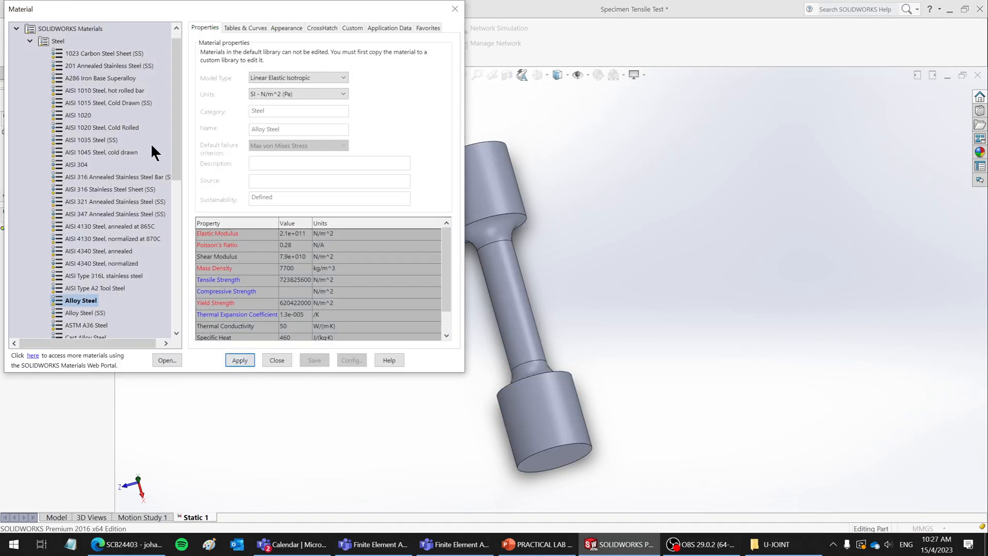
click(29, 41)
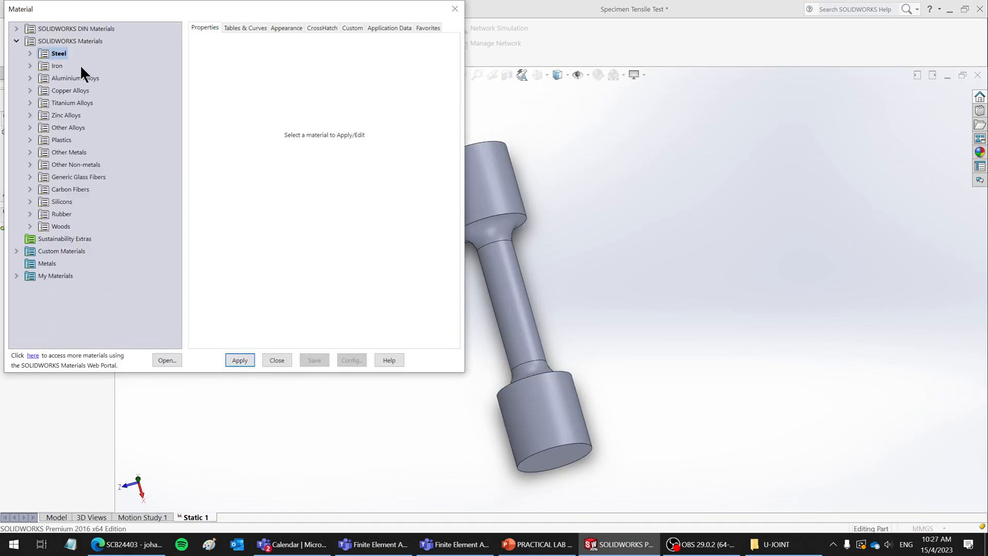
click(30, 78)
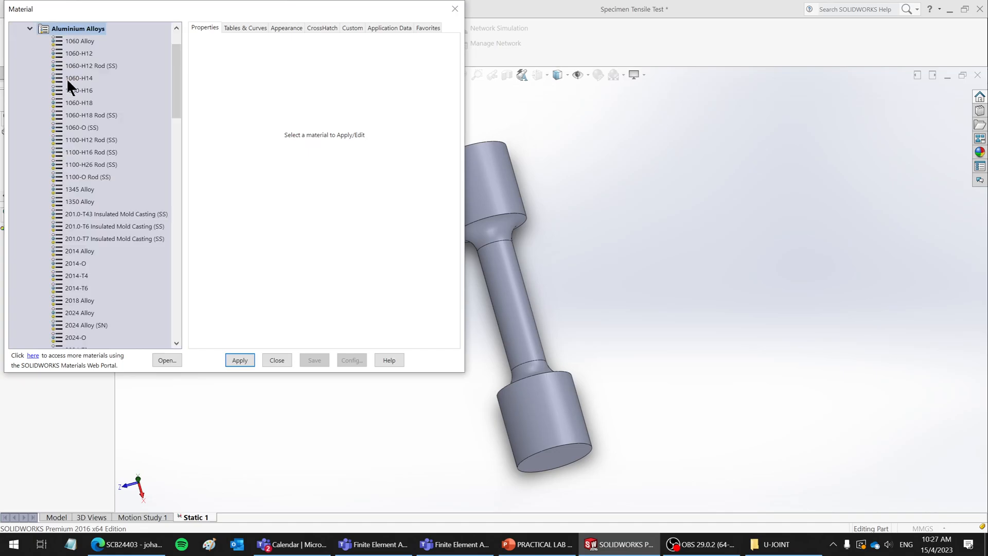
mouse_move(178, 105)
mouse_down()
mouse_move(179, 198)
mouse_move(189, 104)
mouse_up()
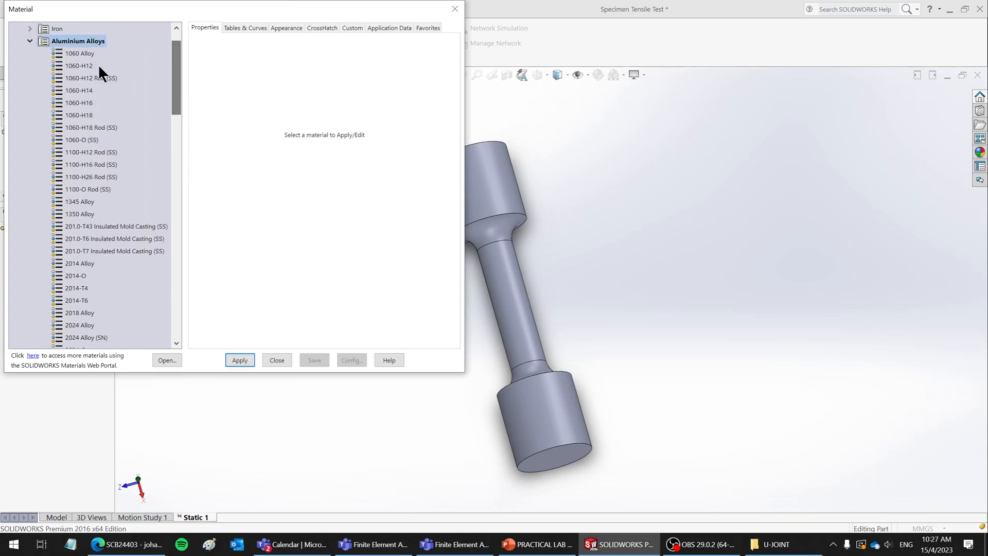
click(75, 53)
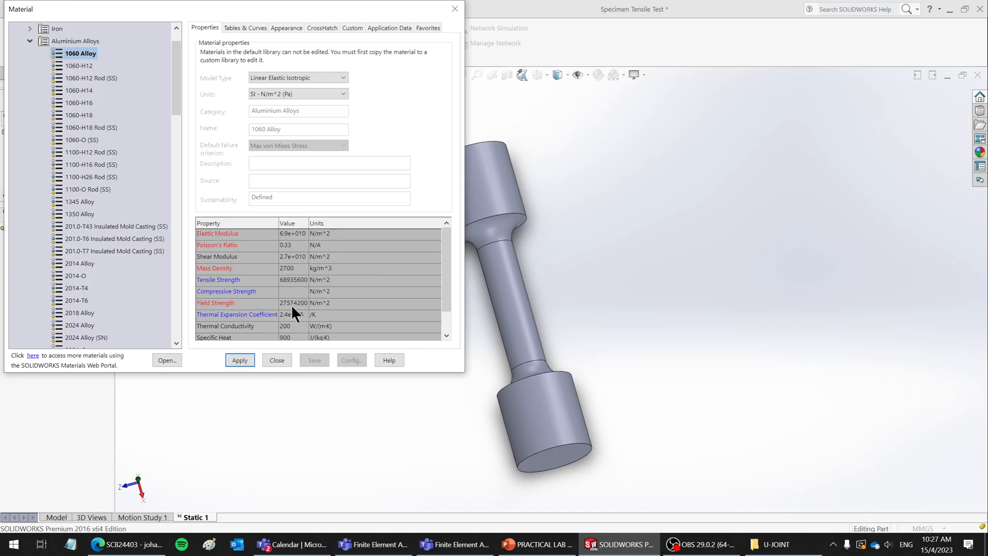
click(244, 362)
click(277, 360)
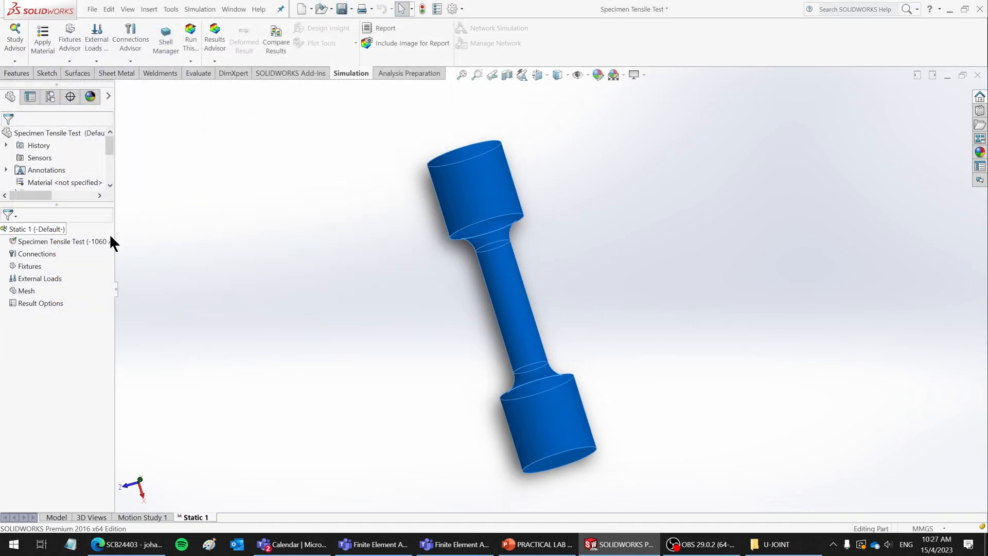
- Add a Fixed Geometry fixture to the end face and outer cylindrical face of one grip of the specimen
click(26, 254)
click(580, 269)
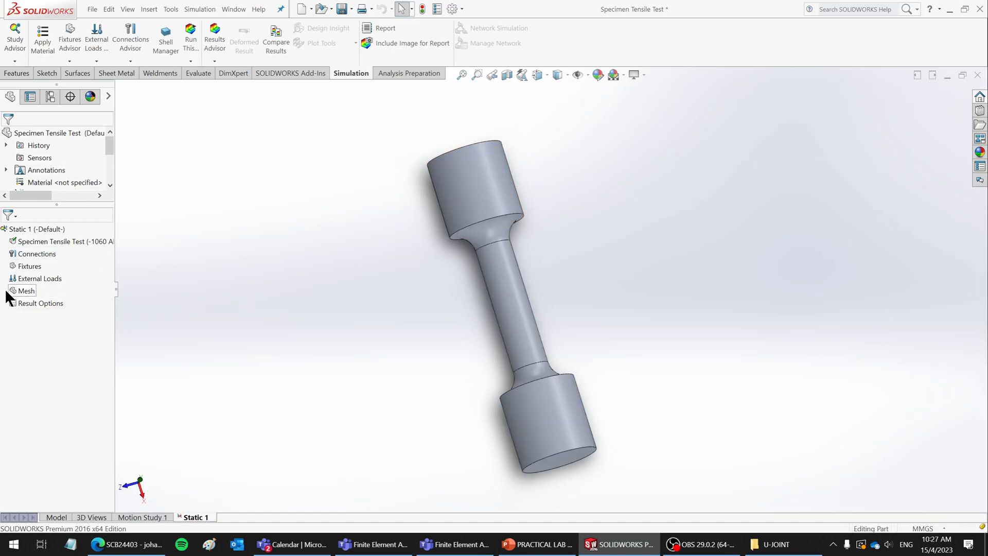
right_click(29, 261)
click(66, 286)
middle_drag(636, 223, 507, 152)
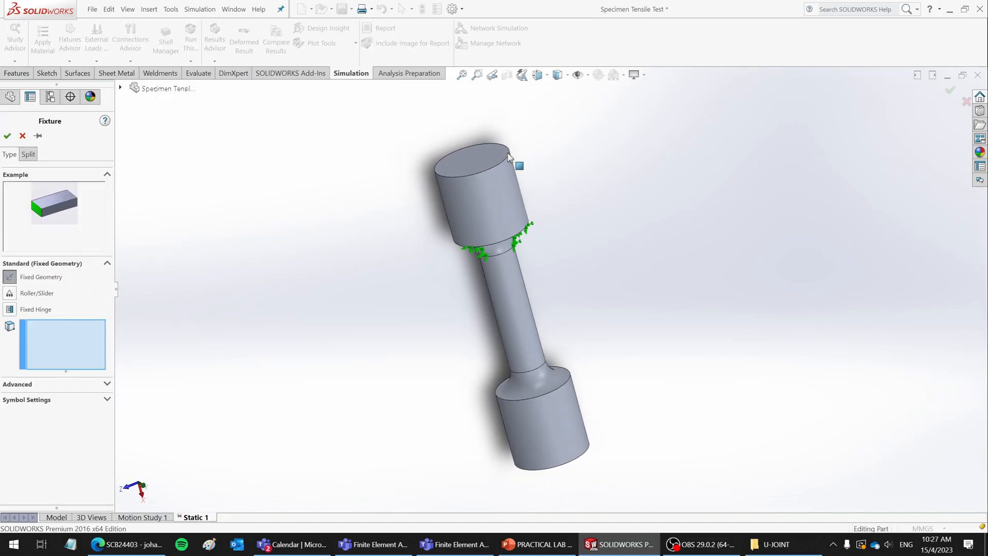
click(502, 157)
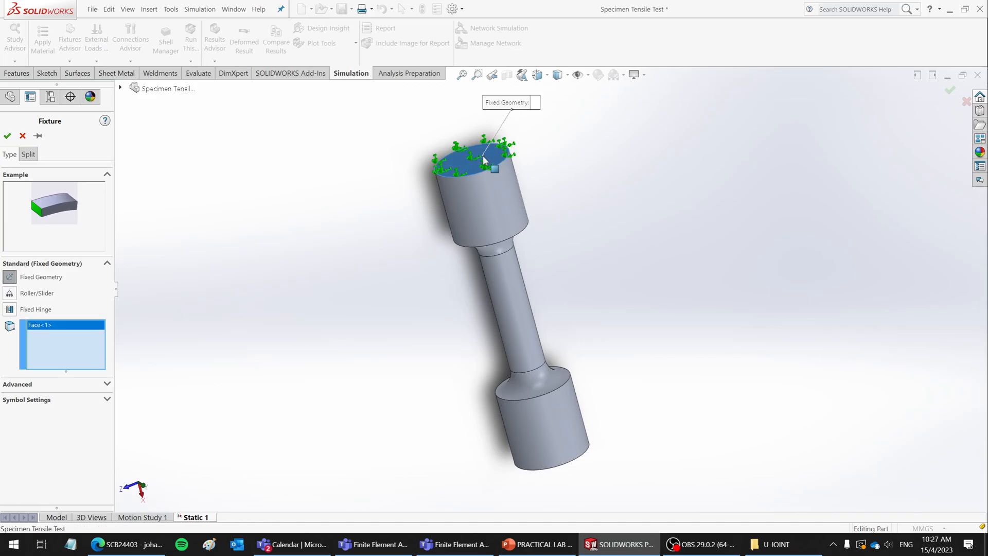
click(511, 196)
middle_drag(652, 206, 618, 216)
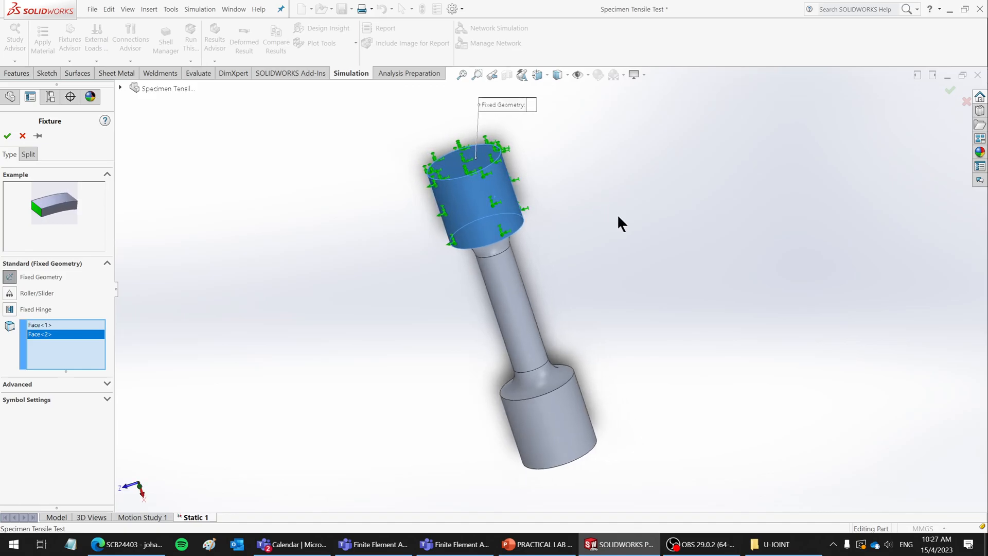
click(7, 136)
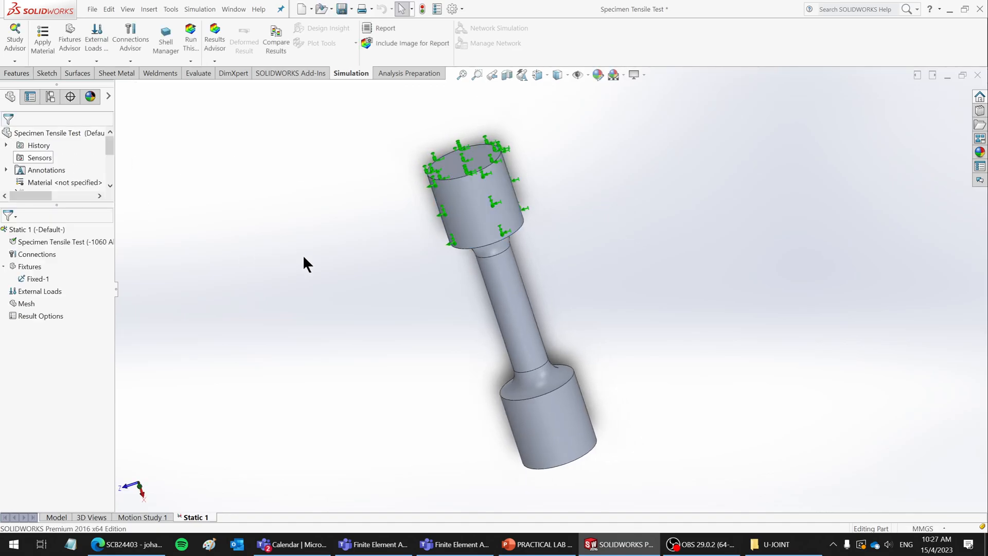
middle_drag(419, 278, 749, 290)
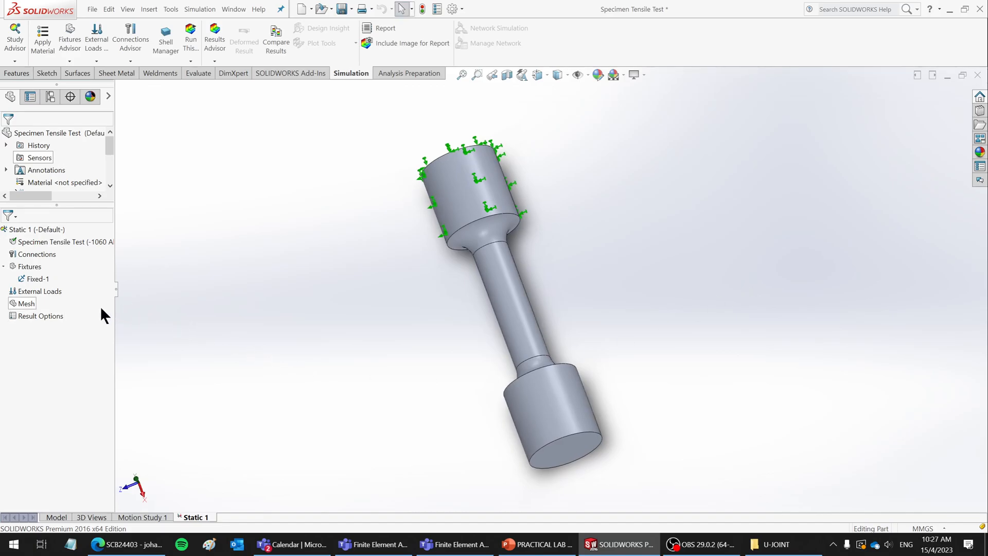
right_click(52, 294)
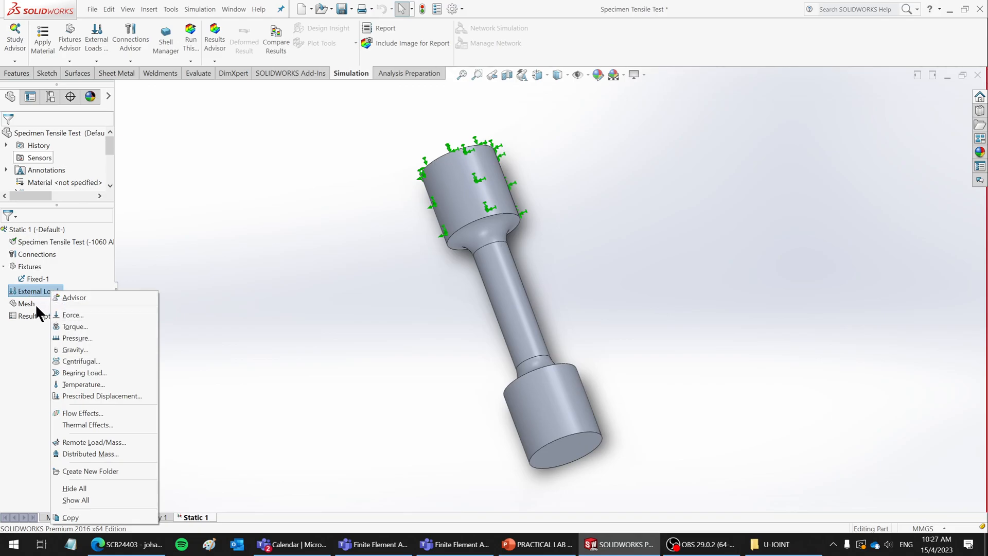
click(233, 262)
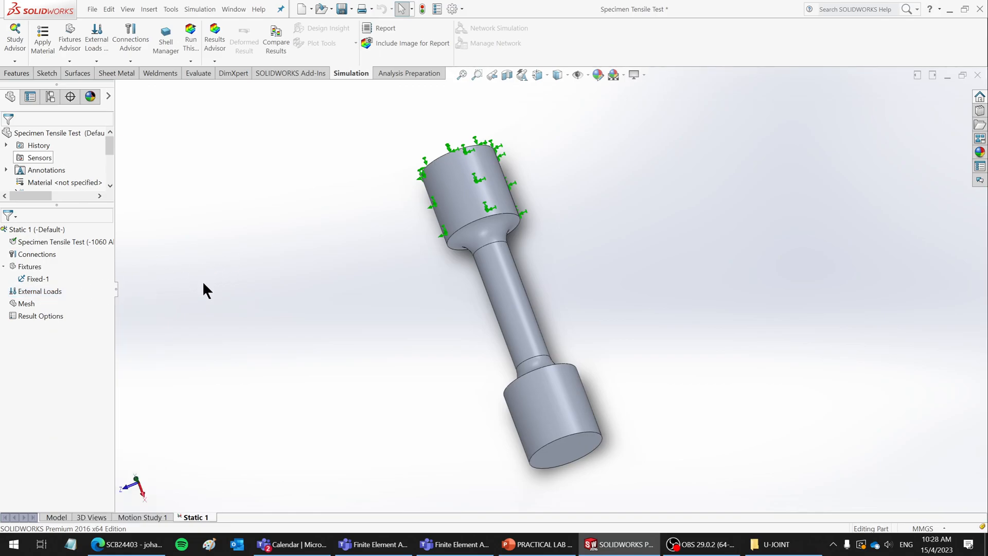
middle_drag(563, 279, 558, 412)
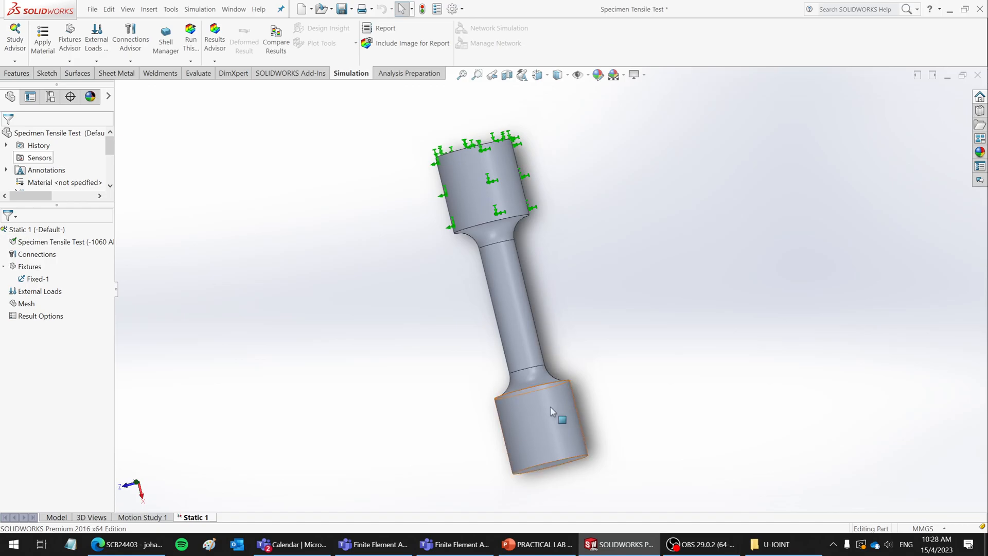
click(579, 410)
click(643, 292)
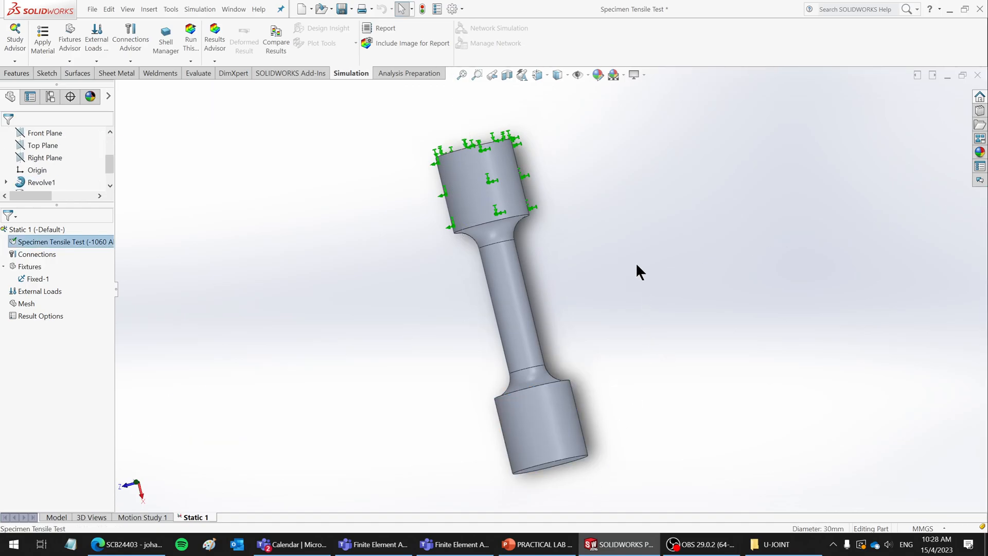
middle_drag(634, 260, 660, 279)
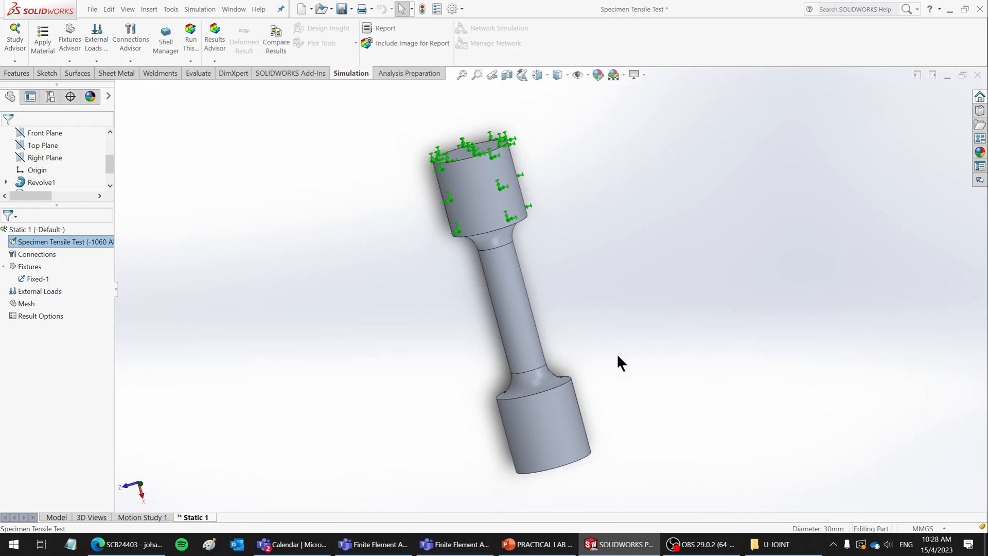
middle_drag(637, 333, 644, 283)
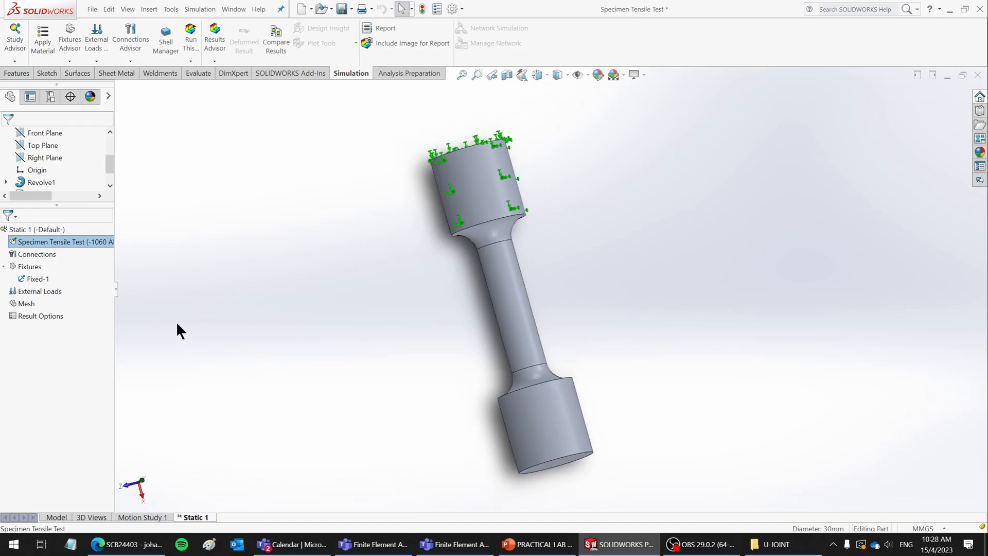
- Start an advanced Use Reference Geometry fixture on the cylindrical face and end face of the specimen's unfixed grip
right_click(32, 267)
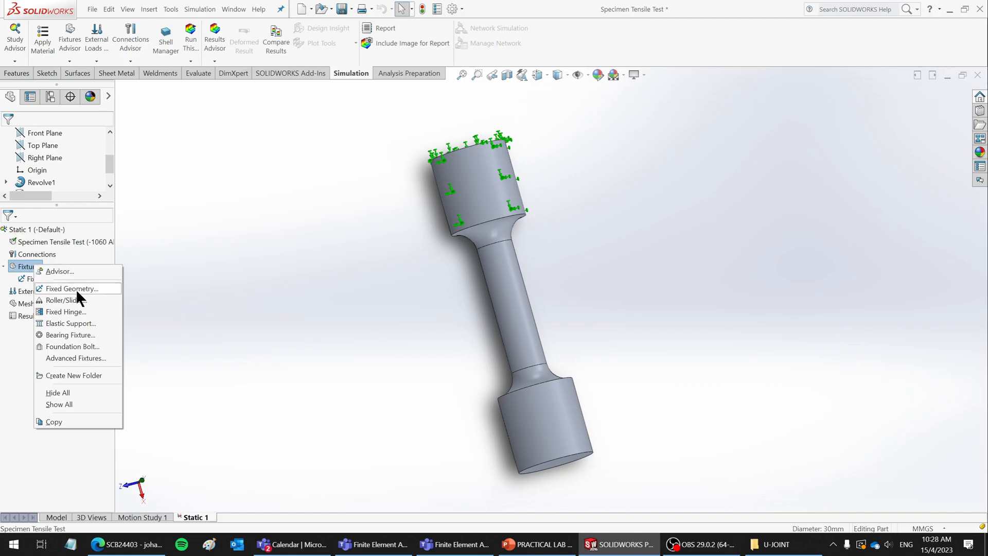
click(64, 357)
middle_drag(741, 325, 693, 267)
click(554, 381)
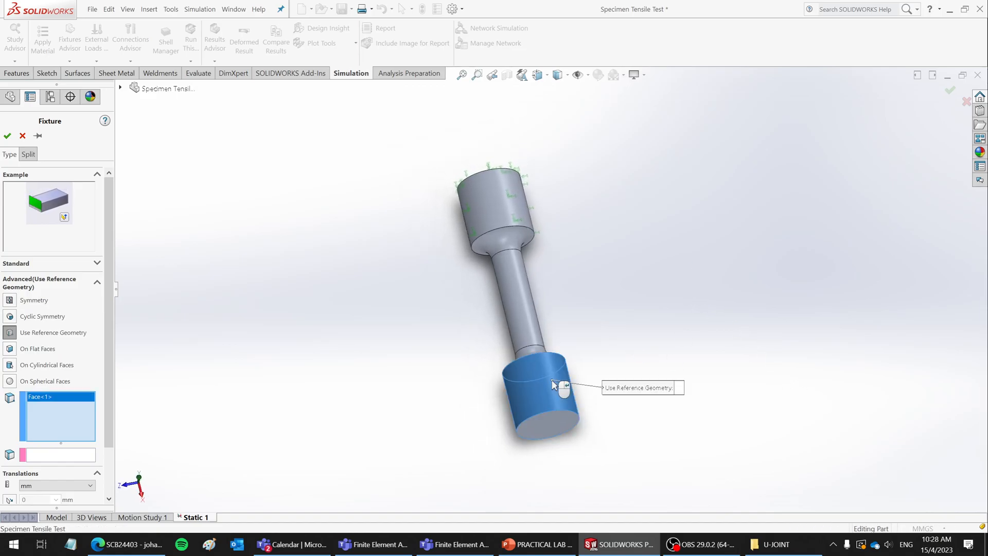
click(544, 435)
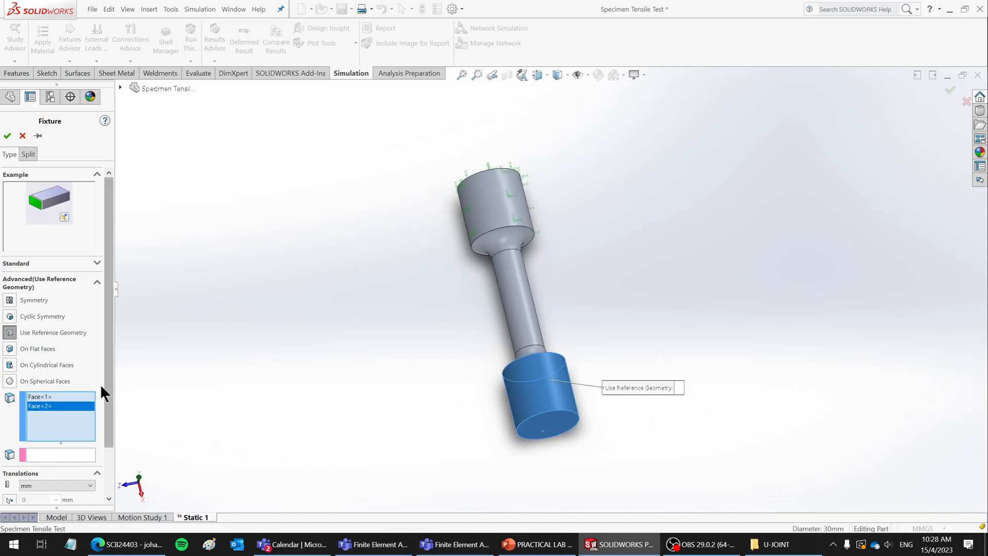
- Set the Front Plane as the direction reference for the fixture on the unfixed grip
scroll(108, 380, down, 3)
click(32, 397)
click(120, 86)
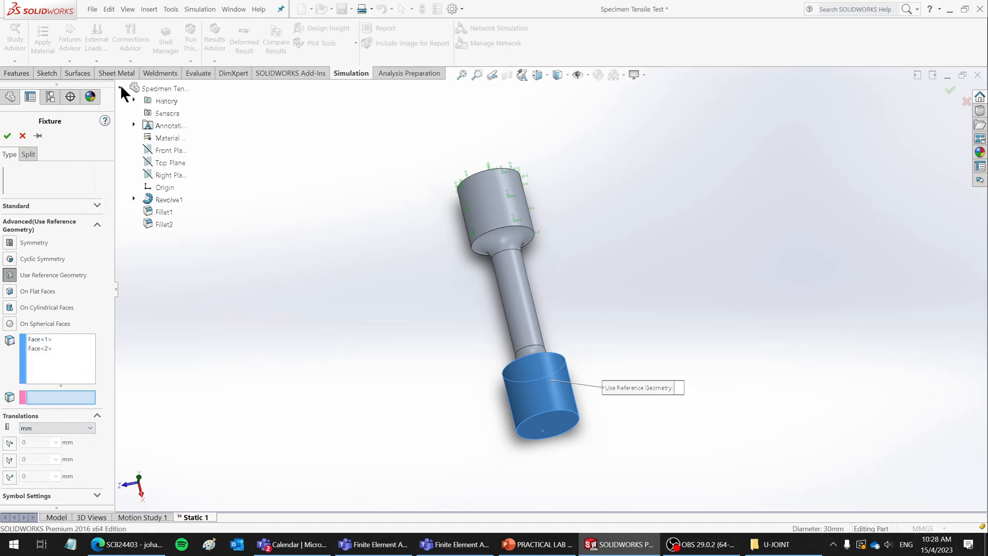
click(168, 149)
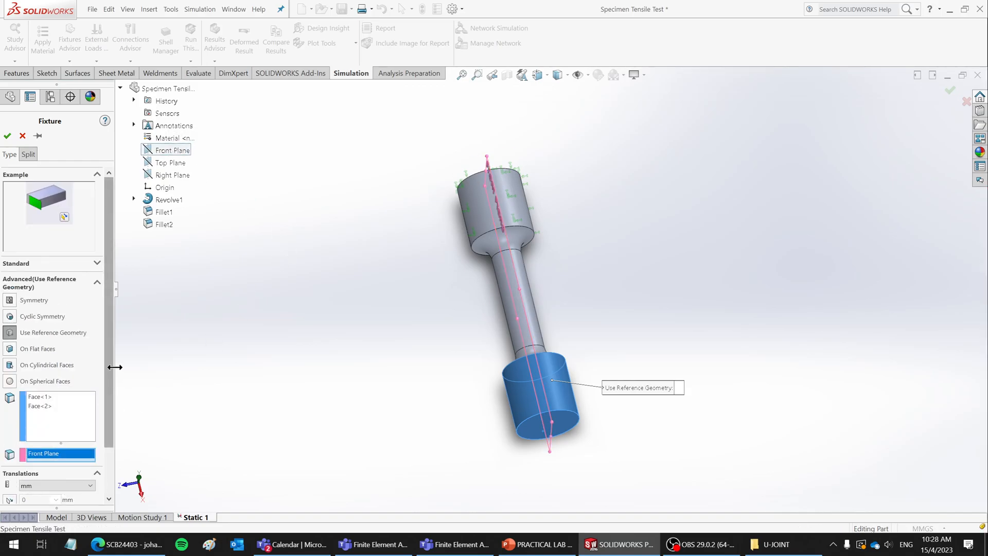
- Try the fixture's translation along plane direction 2 and normal to the Front Plane, checking the arrow directions on the grip
drag(110, 365, 110, 425)
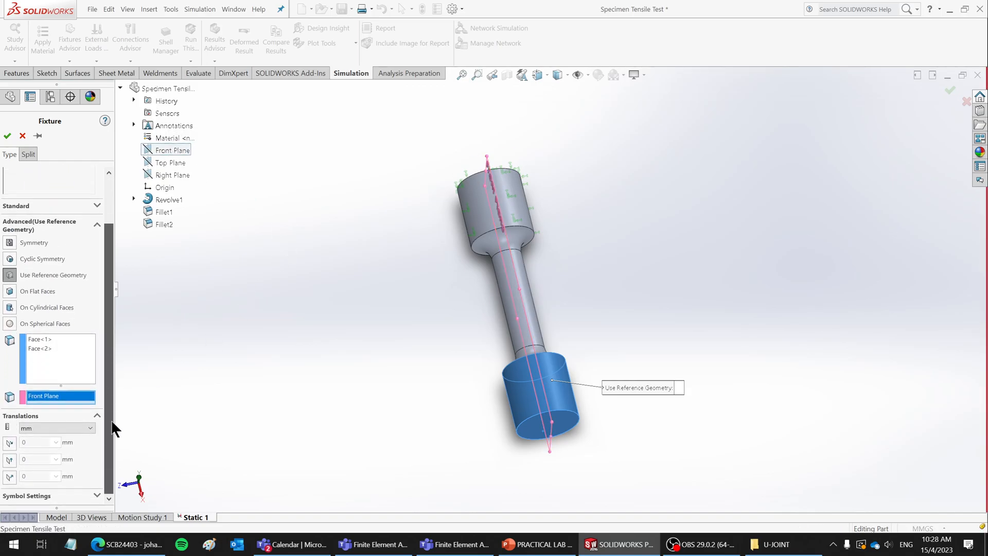
click(10, 460)
scroll(592, 447, down, 3)
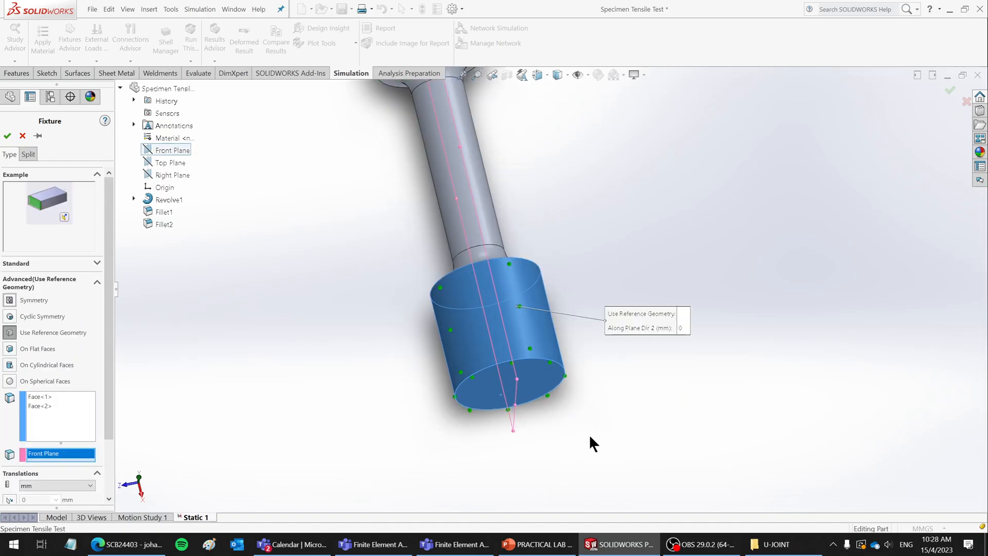
scroll(593, 447, down, 2)
middle_drag(553, 366, 656, 402)
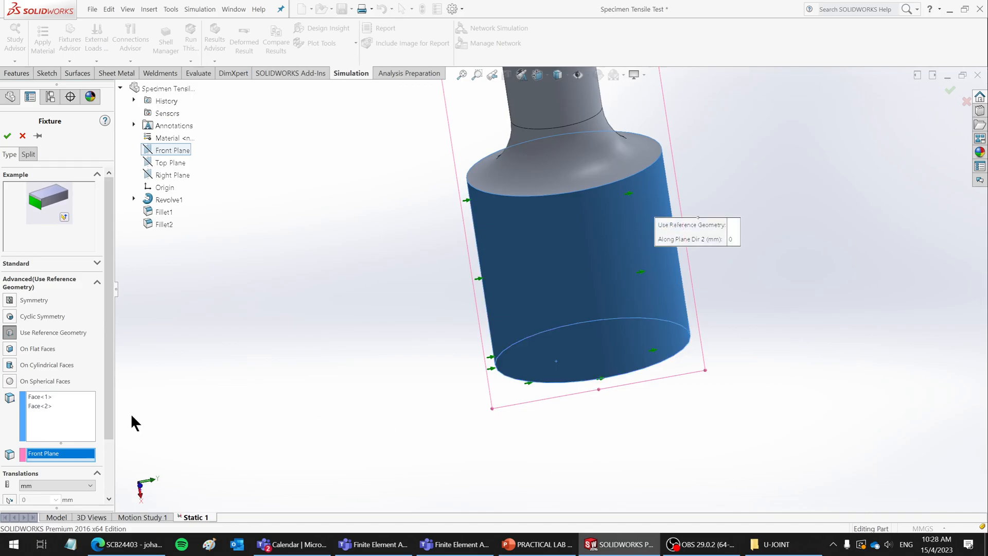
scroll(107, 430, down, 3)
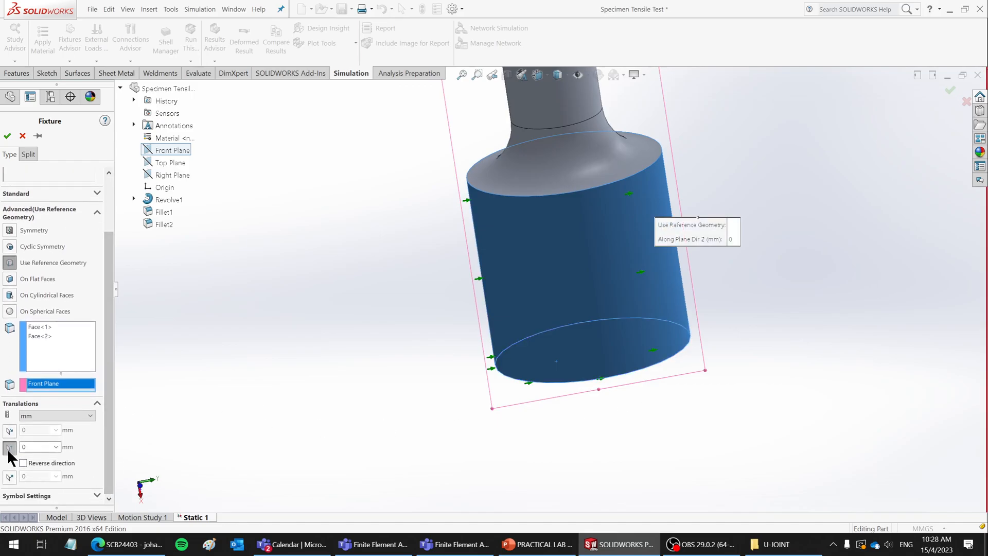
click(10, 447)
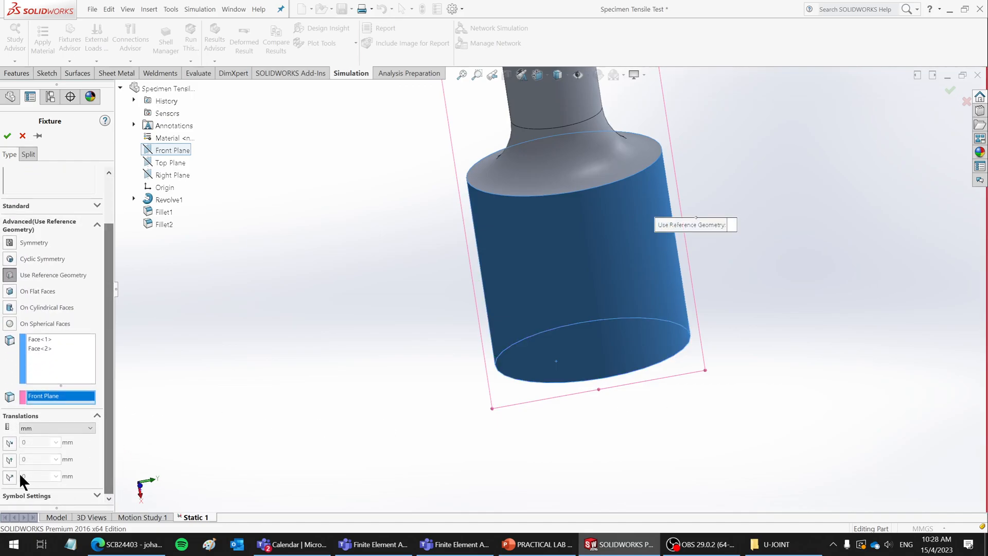
click(10, 477)
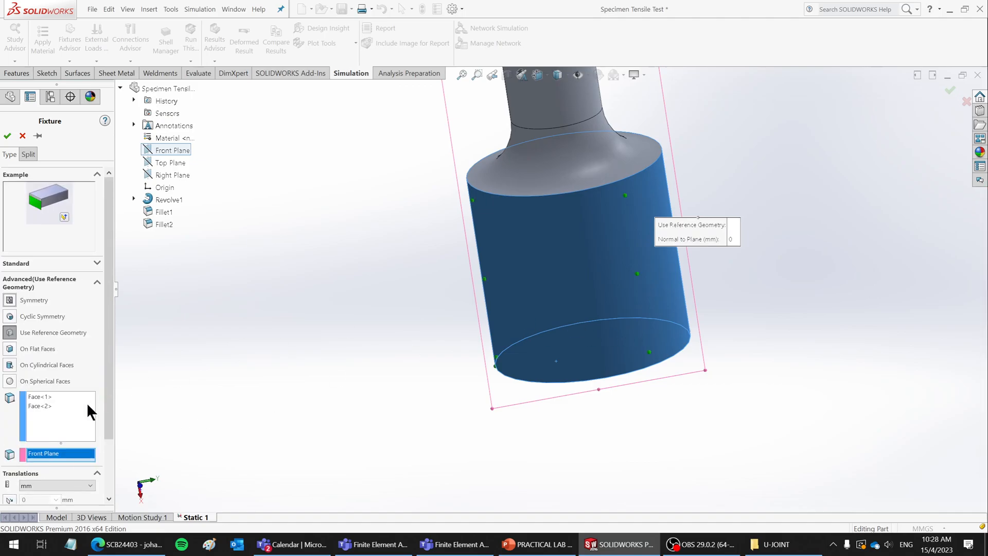
scroll(109, 430, down, 3)
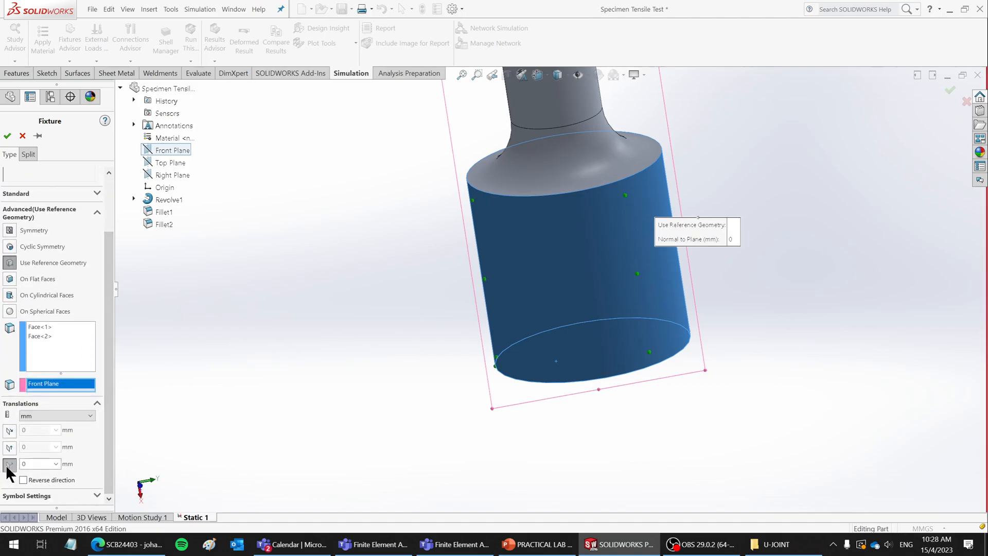
click(8, 465)
scroll(112, 419, down, 3)
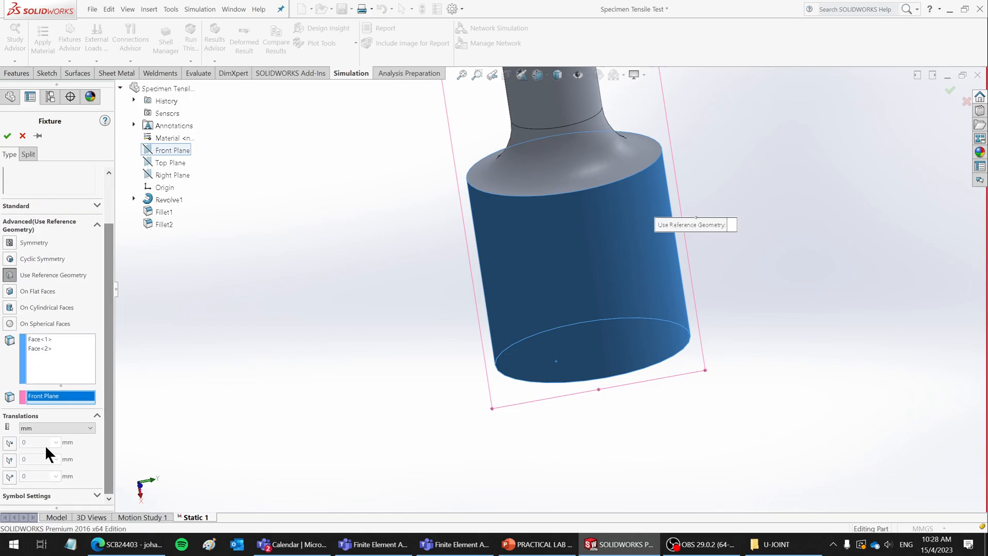
- Prescribe a 1 mm translation along plane direction 1 on the unfixed grip and apply the fixture
click(9, 442)
middle_drag(811, 296, 758, 241)
scroll(810, 230, down, 3)
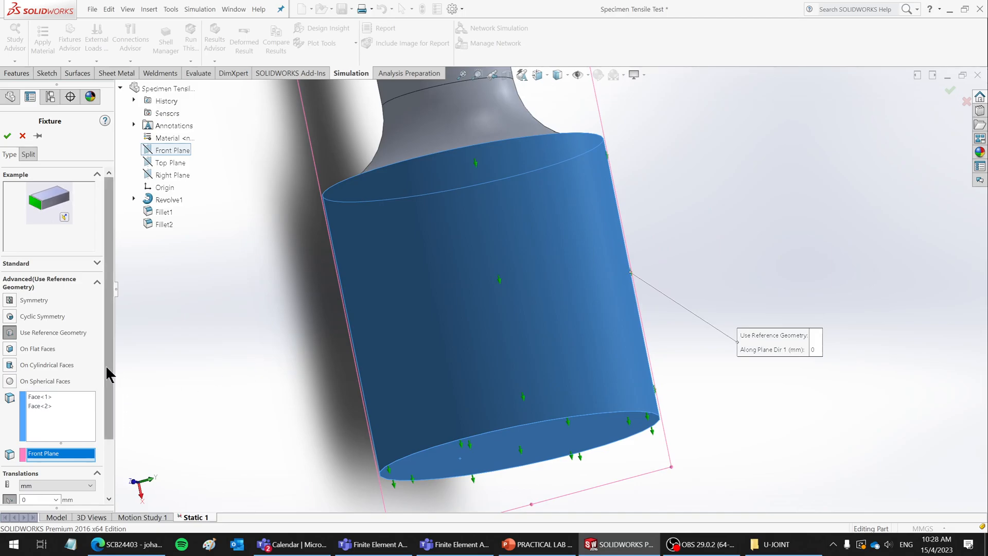
scroll(107, 369, down, 3)
scroll(618, 281, up, 2)
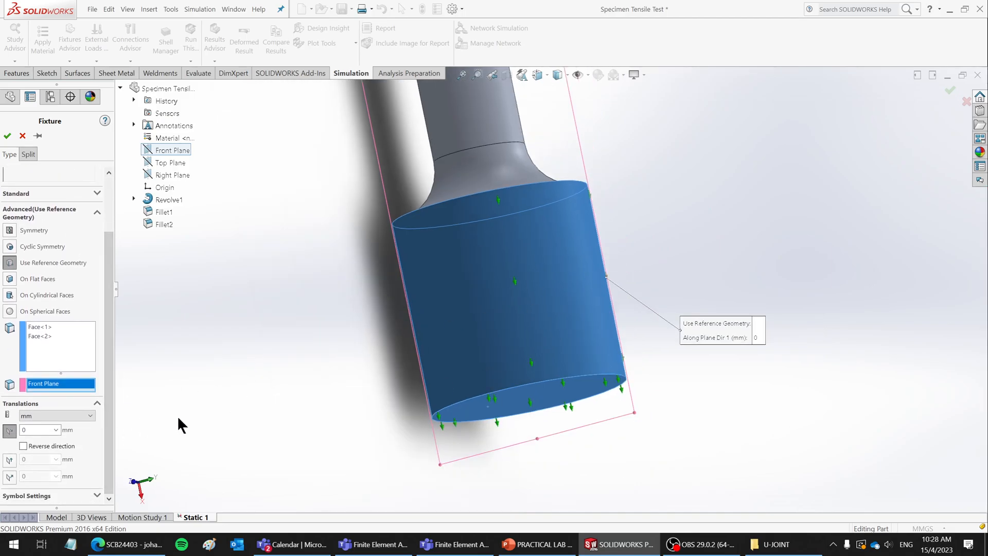
click(35, 431)
click(7, 136)
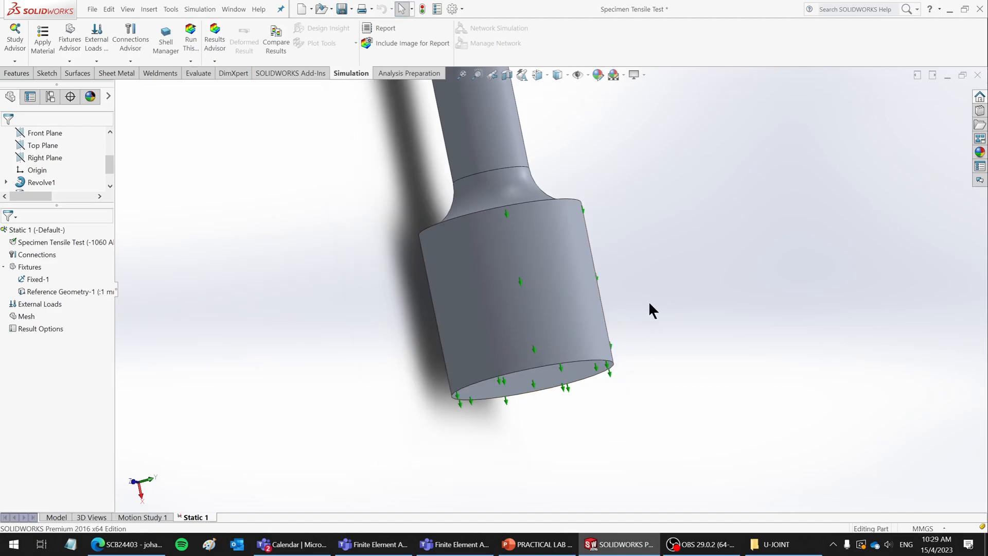
- Highlight the reference geometry fixture in the study and examine its faces and displacement direction on the grip
click(53, 289)
middle_drag(611, 364, 609, 335)
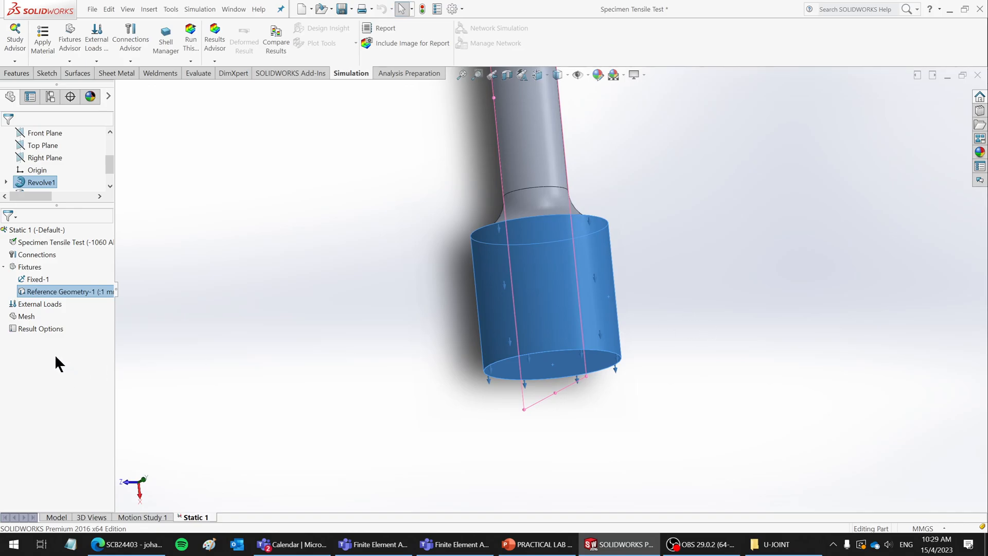
click(205, 334)
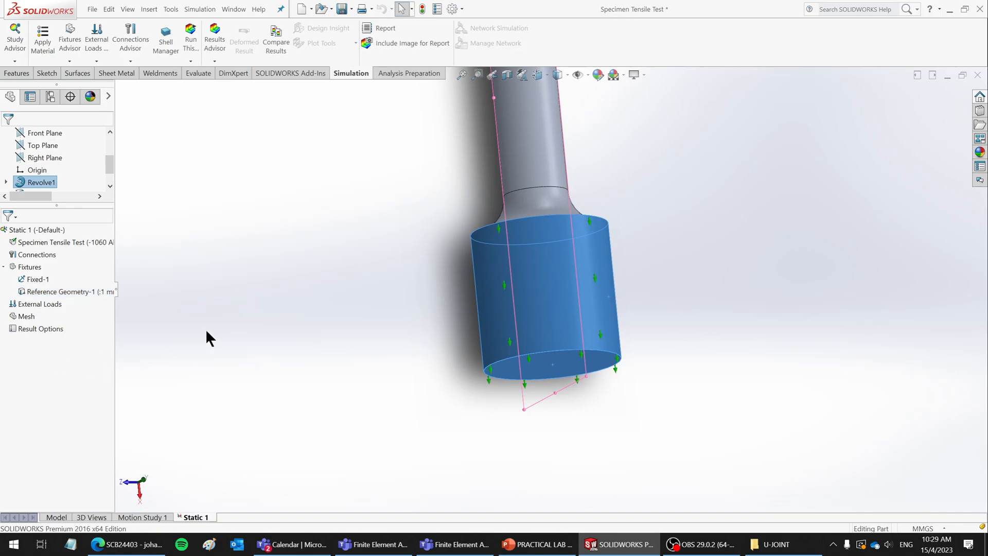
click(58, 291)
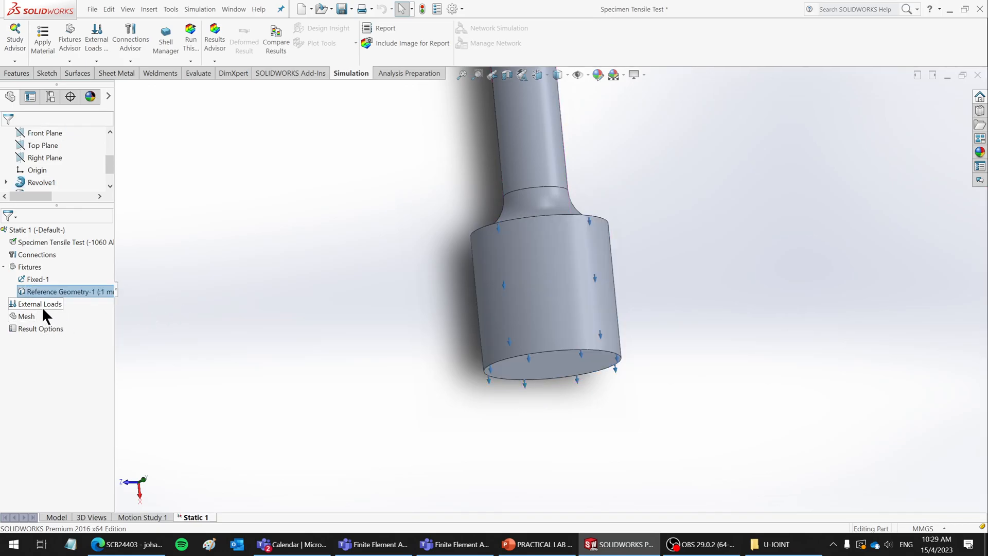
- Create a solid mesh of the specimen at the preset mesh density and inspect it along the gauge and grips
right_click(23, 316)
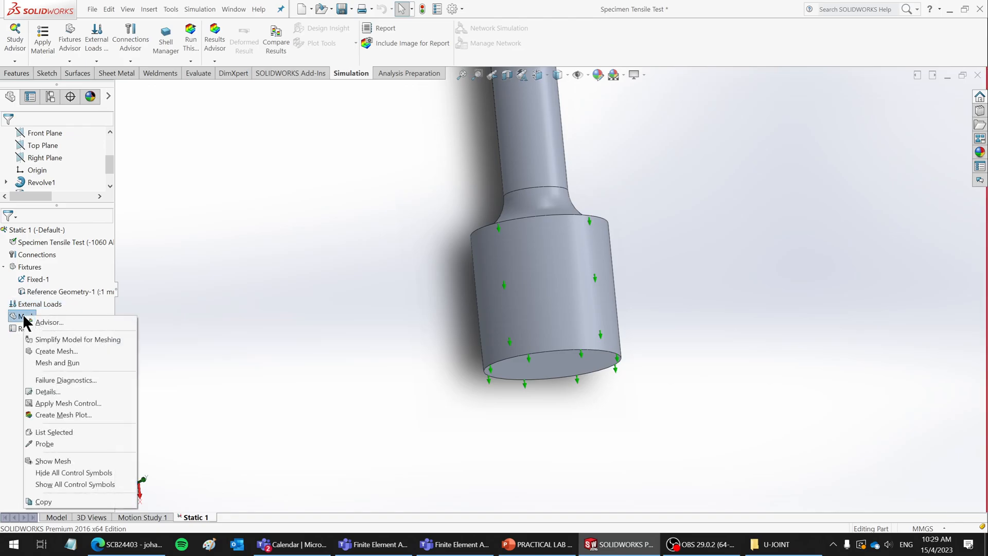
click(56, 351)
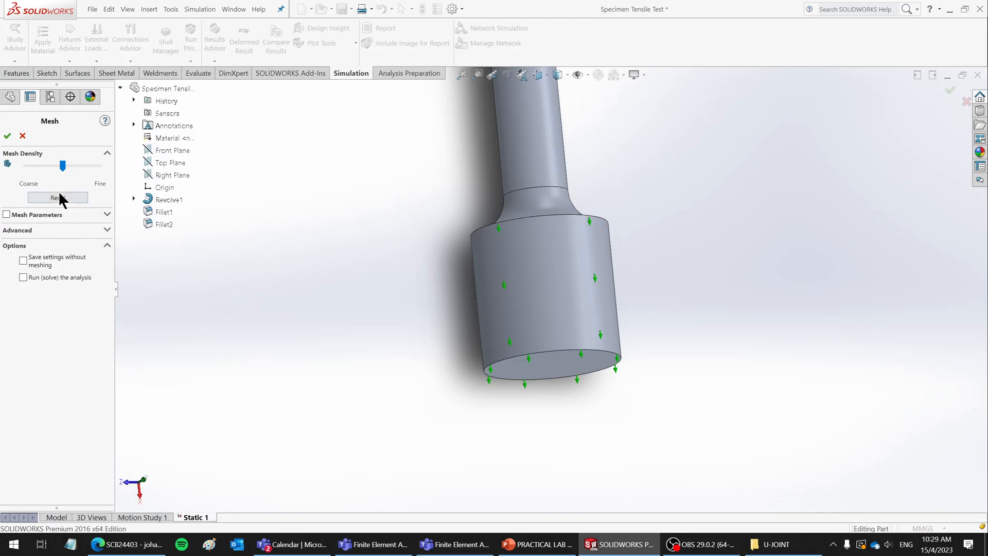
click(8, 135)
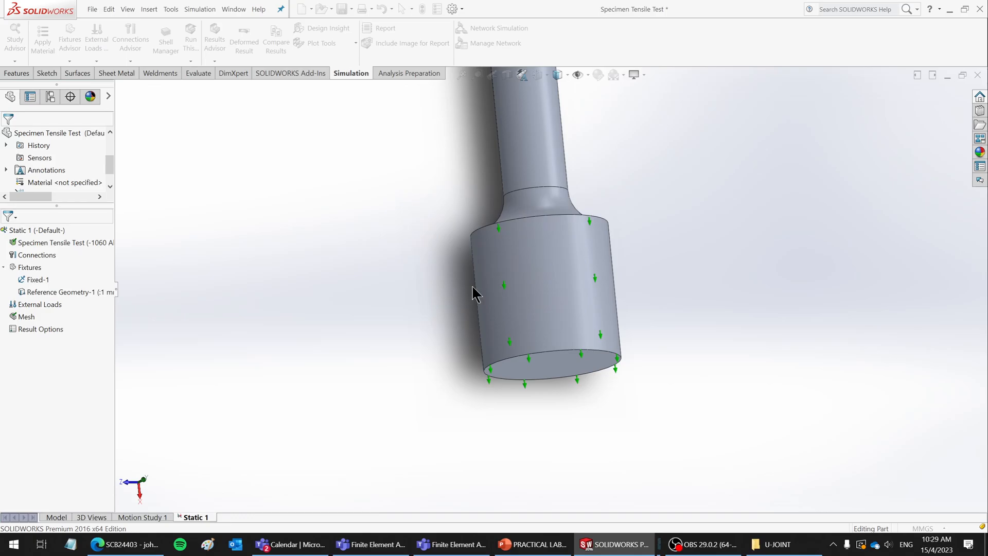
middle_drag(511, 306, 600, 194)
scroll(600, 190, down, 3)
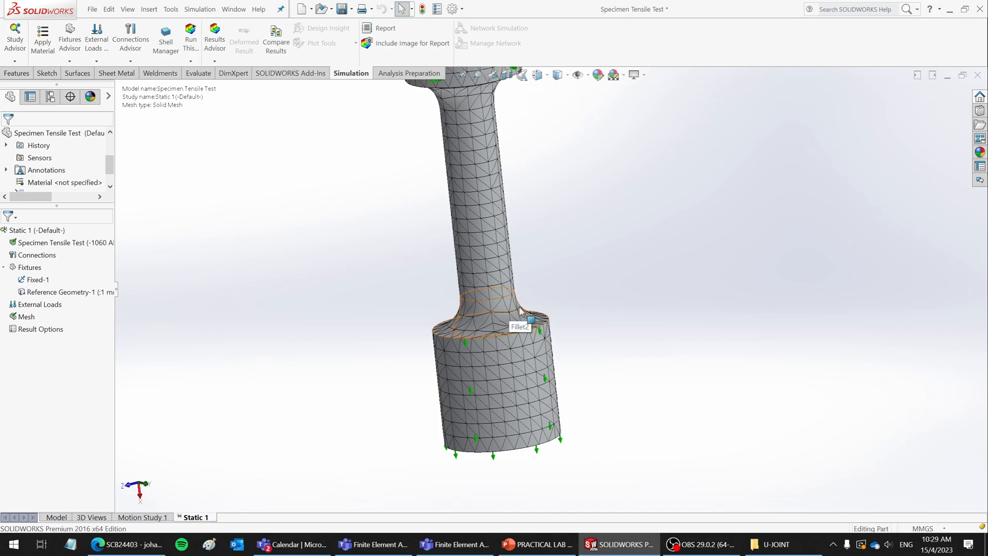
scroll(550, 314, up, 3)
middle_drag(549, 313, 479, 269)
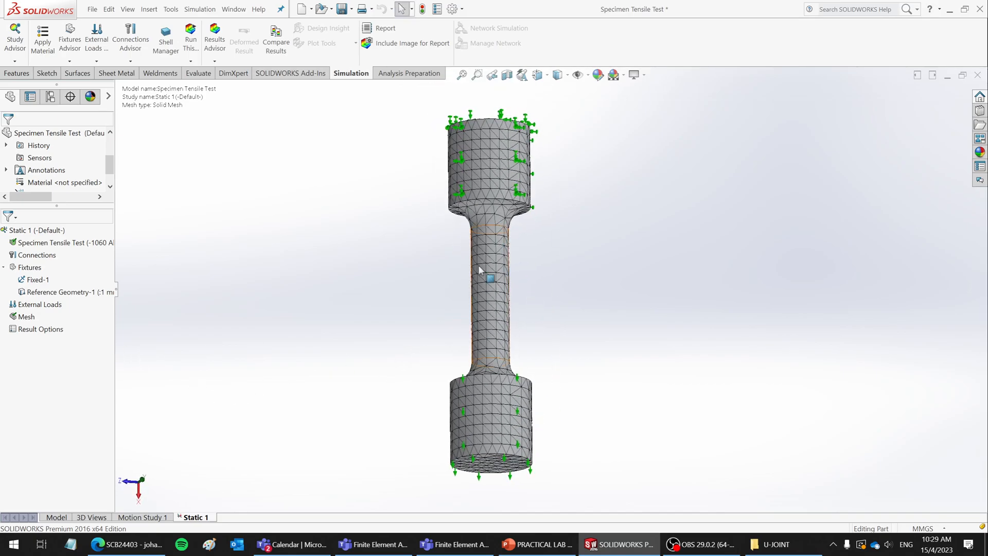
- Remesh the specimen, replacing the existing mesh
right_click(21, 319)
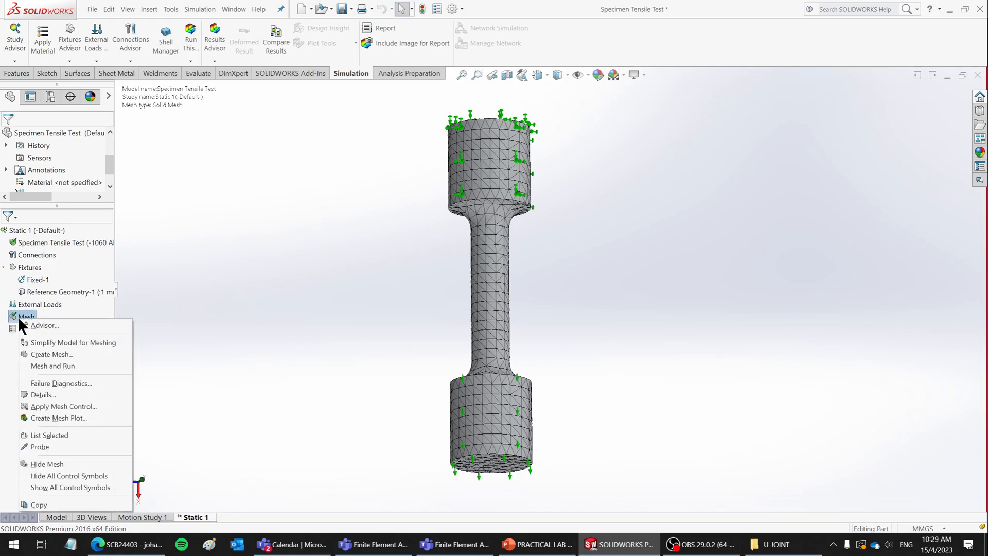
click(58, 354)
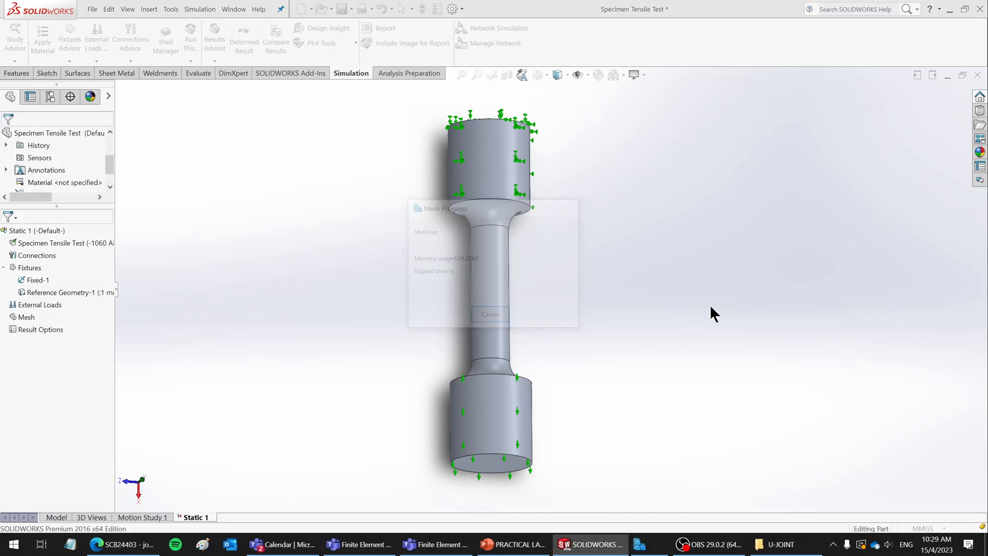
middle_drag(528, 270, 531, 332)
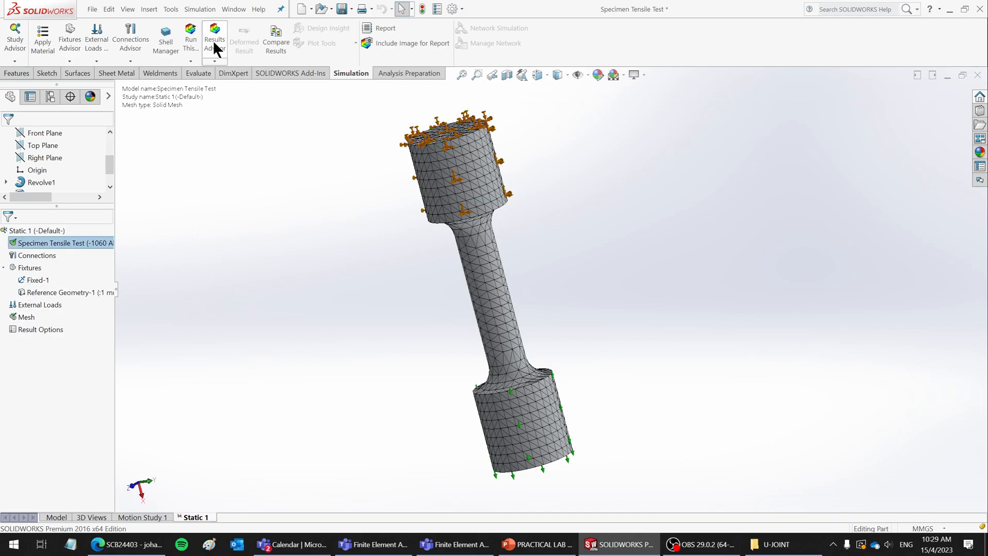
- Run the static study and inspect the von Mises stress distribution on the deformed specimen
click(191, 33)
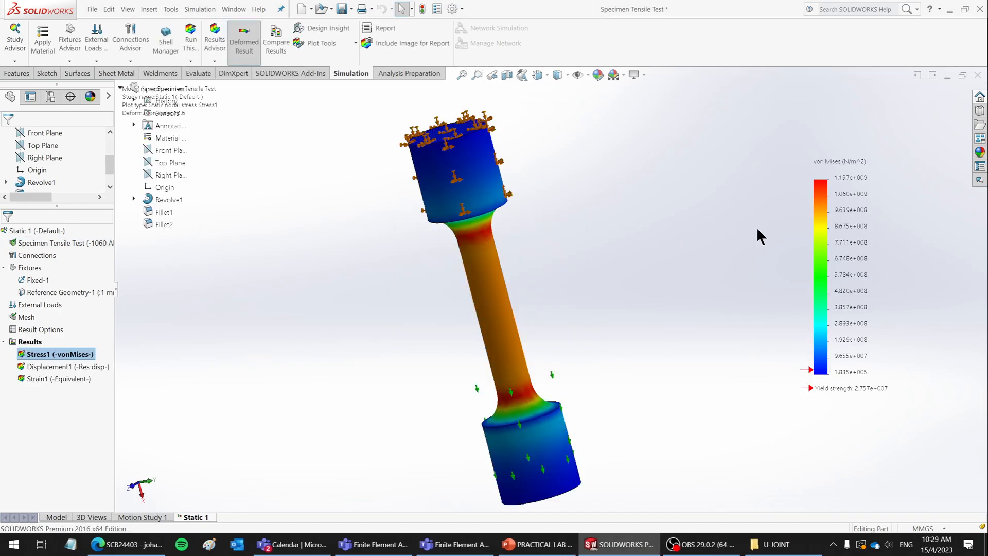
middle_drag(690, 279, 567, 333)
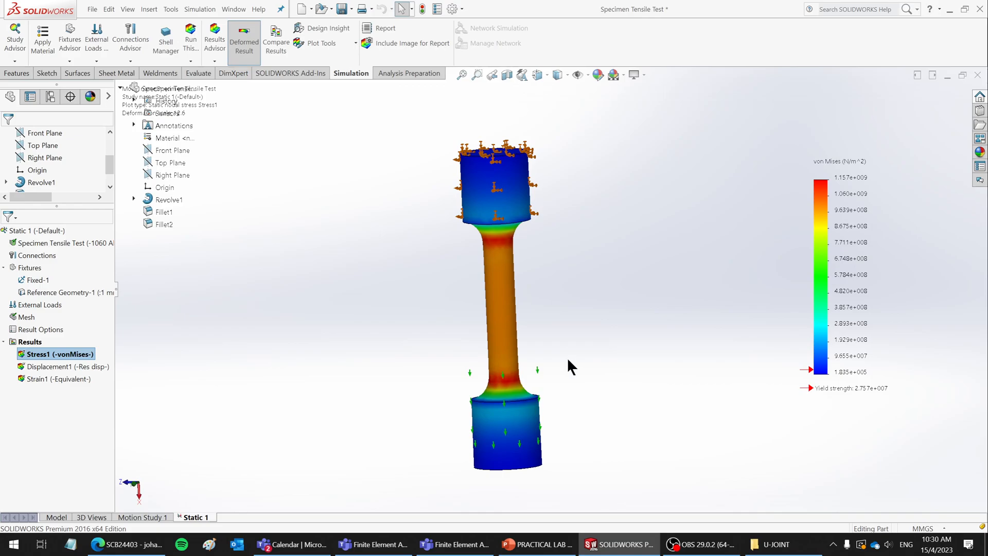
scroll(571, 355, down, 2)
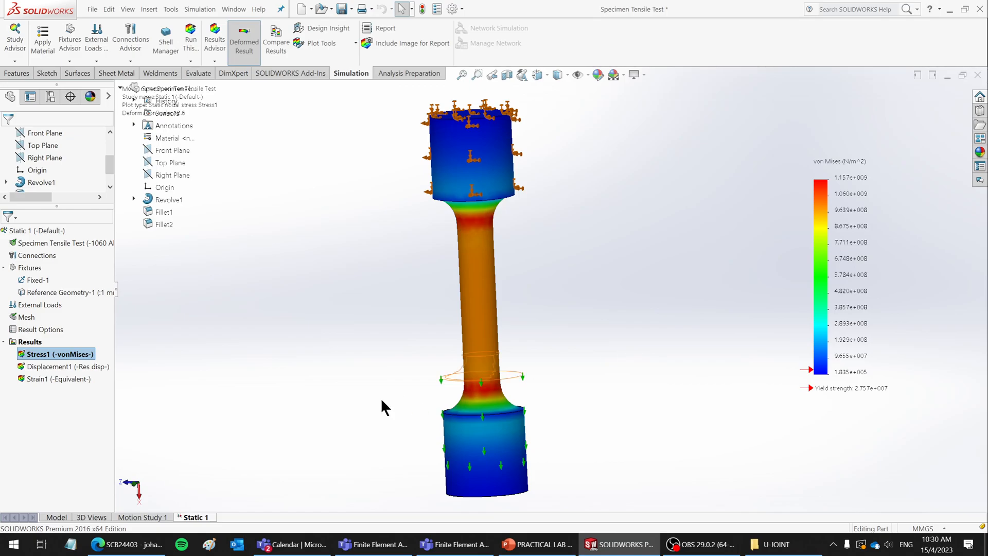
- Edit the von Mises stress plot to show N/mm^2 (MPa) units and a general number format on the legend
right_click(80, 355)
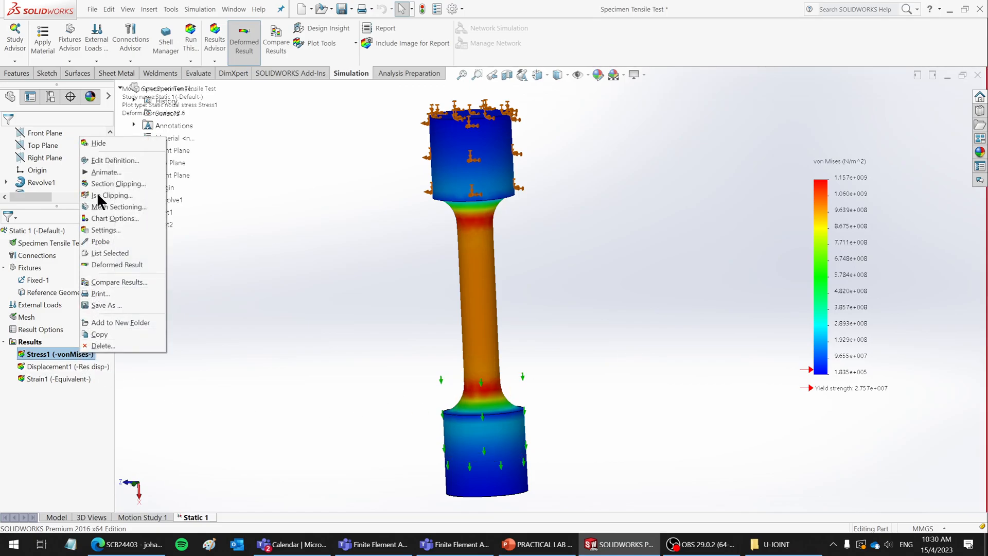
click(322, 149)
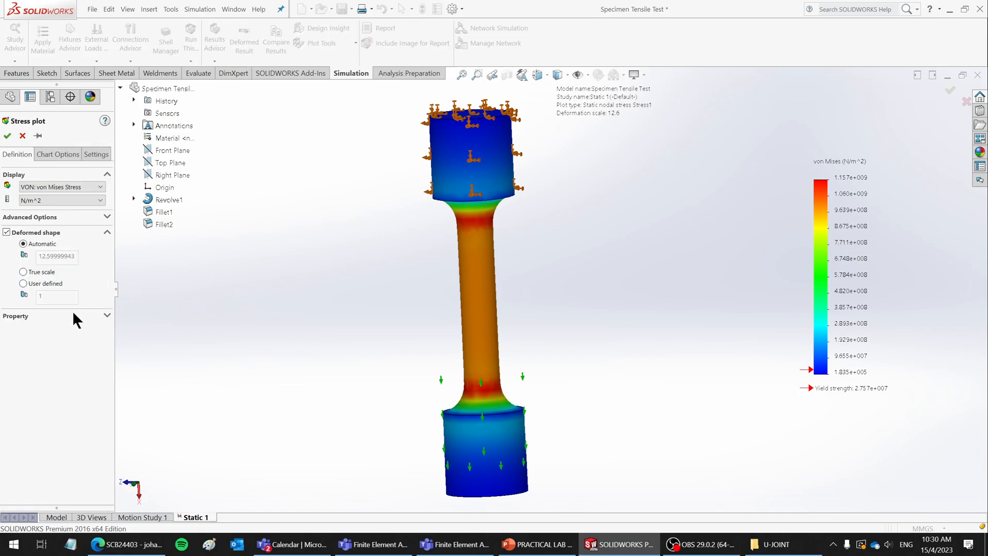
click(39, 198)
click(60, 225)
click(55, 150)
click(43, 422)
click(31, 447)
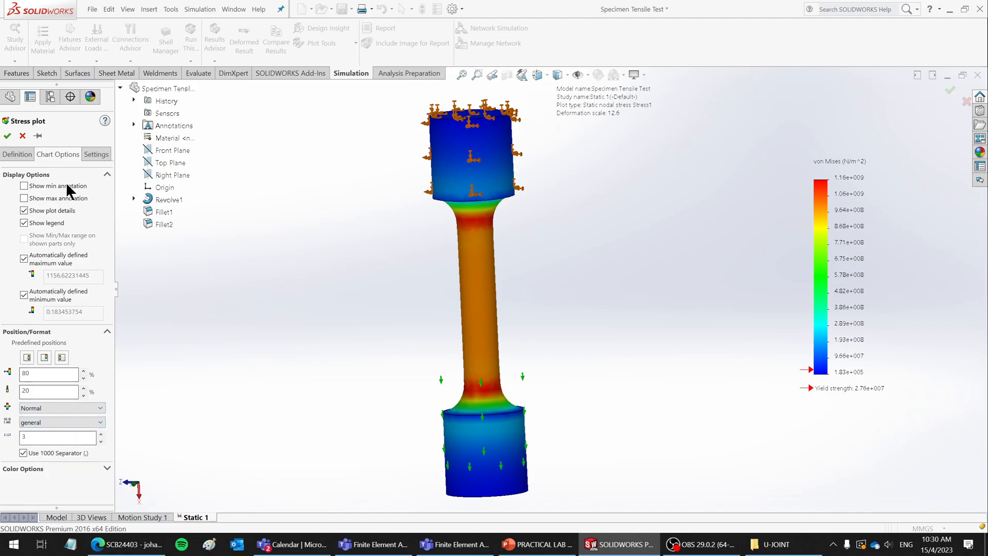
- Set the stress plot's boundary option to Mesh and its fringe option to Discrete, and apply the plot changes
click(94, 151)
click(44, 215)
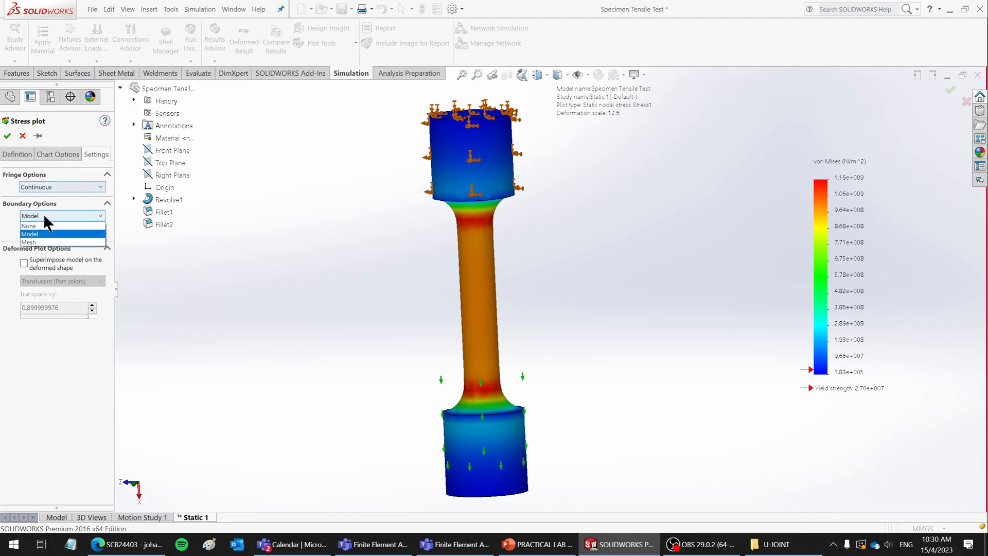
click(40, 240)
click(51, 186)
click(46, 206)
click(8, 136)
mouse_move(552, 285)
middle_down()
mouse_move(583, 218)
mouse_move(560, 295)
middle_up()
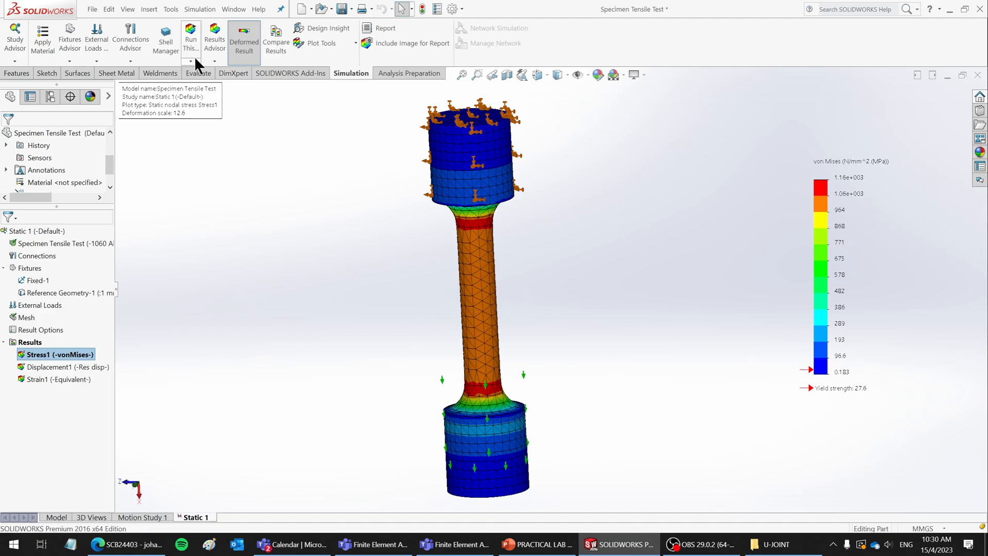
- Review the von Mises stress plot's definition without changing it and examine the stresses on the deformed specimen
right_click(36, 355)
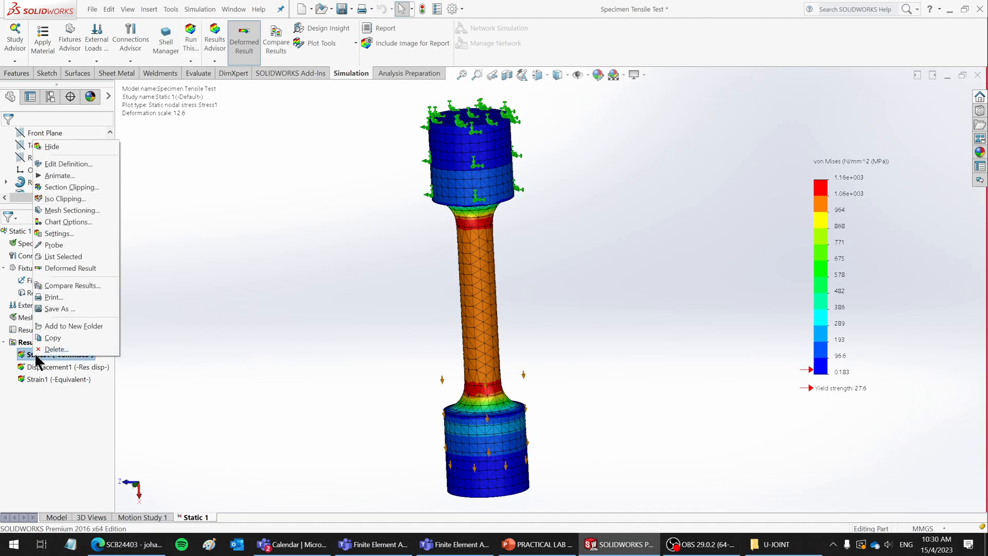
click(60, 163)
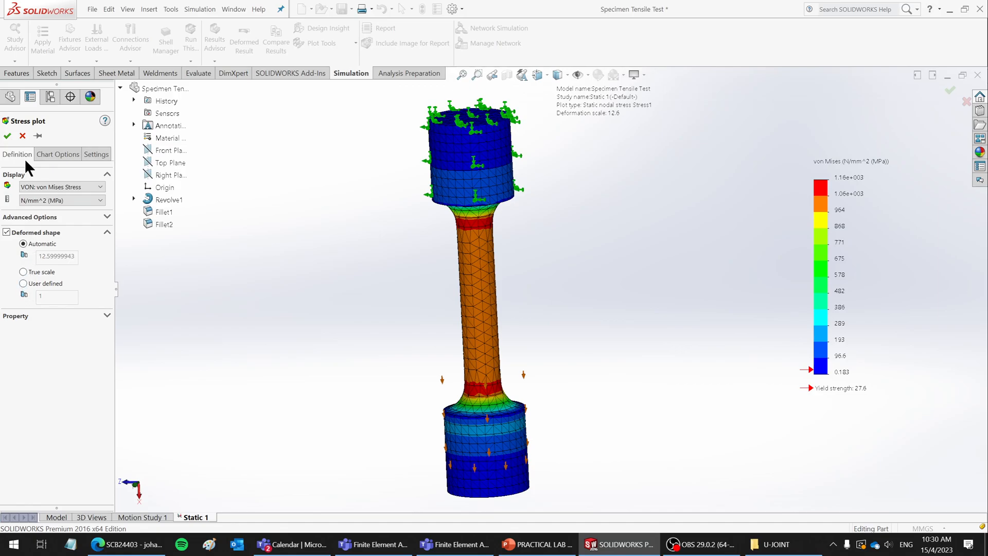
click(22, 136)
middle_drag(405, 246, 546, 315)
key(Escape)
scroll(545, 292, down, 3)
scroll(541, 297, up, 4)
key(Escape)
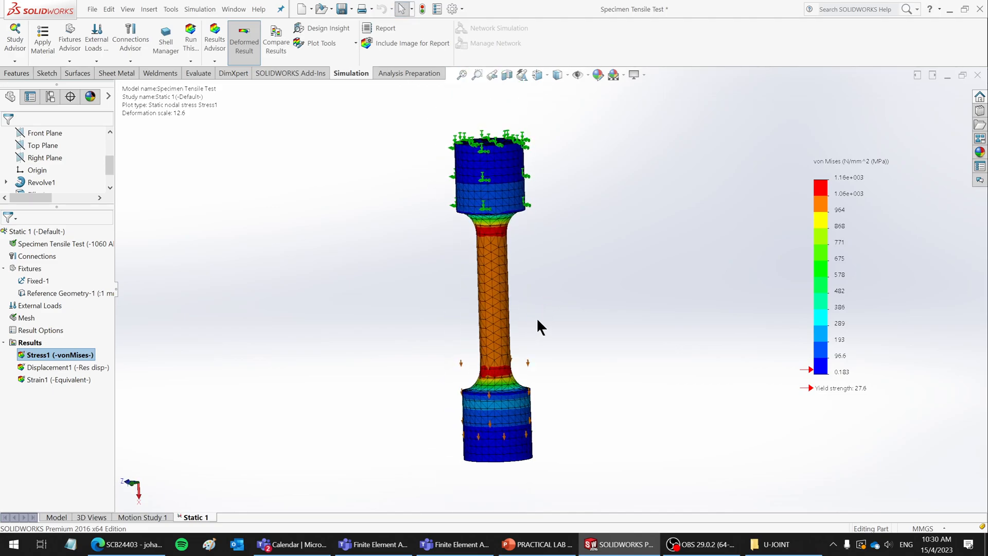
- Probe the von Mises stress at four nodes along the specimen's gauge section and arrange their callouts beside the model
scroll(305, 310, down, 1)
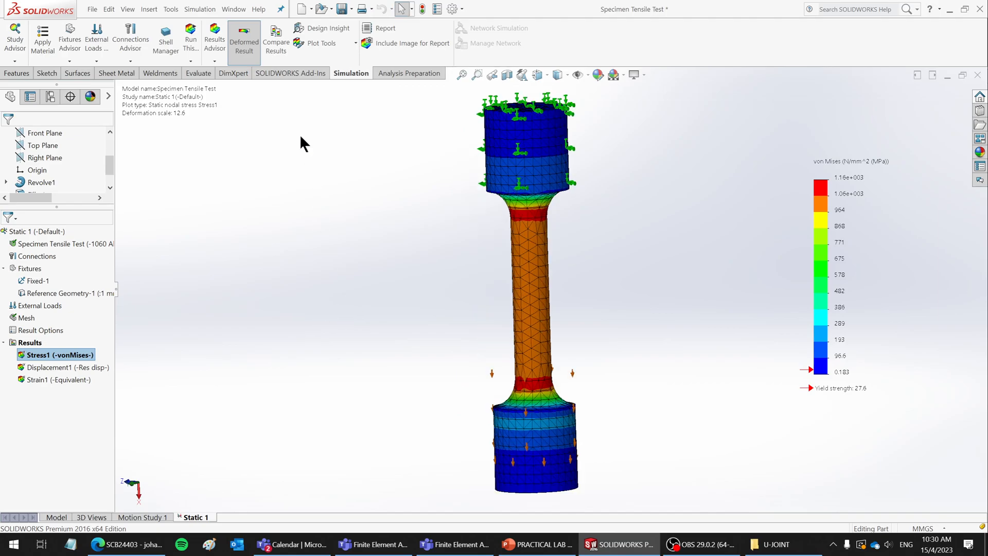
click(321, 43)
click(307, 101)
click(536, 277)
drag(600, 289, 662, 223)
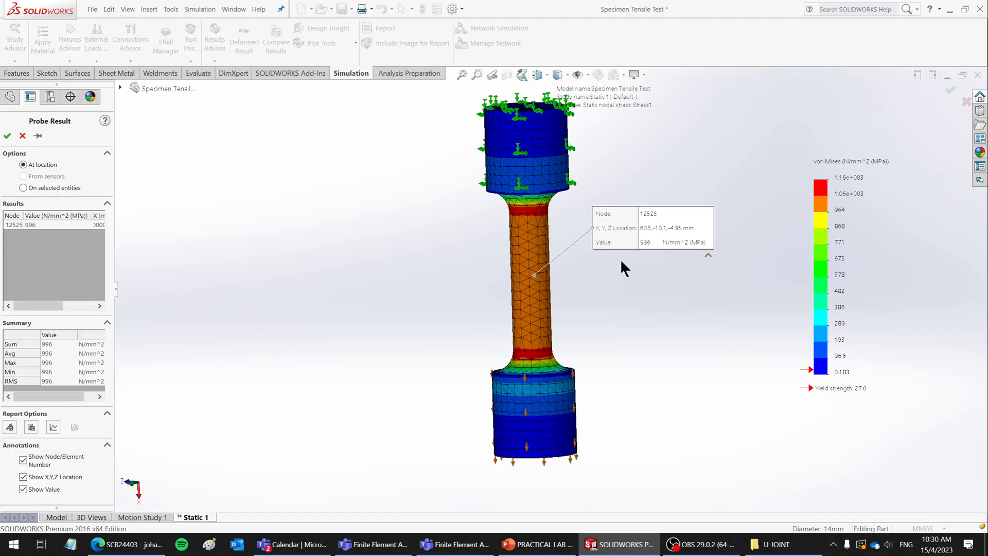
click(535, 290)
drag(638, 308, 671, 289)
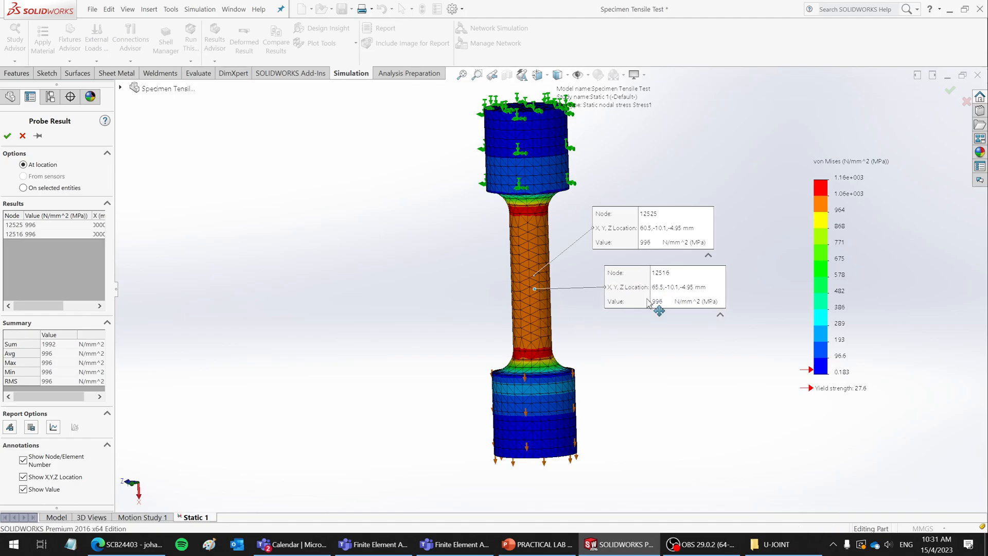
click(535, 303)
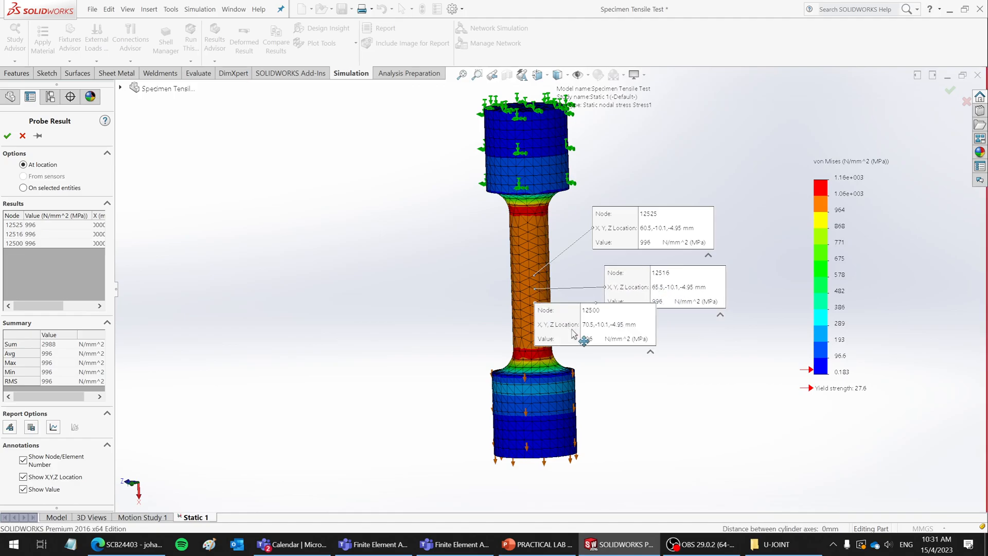
drag(580, 338, 667, 358)
click(534, 230)
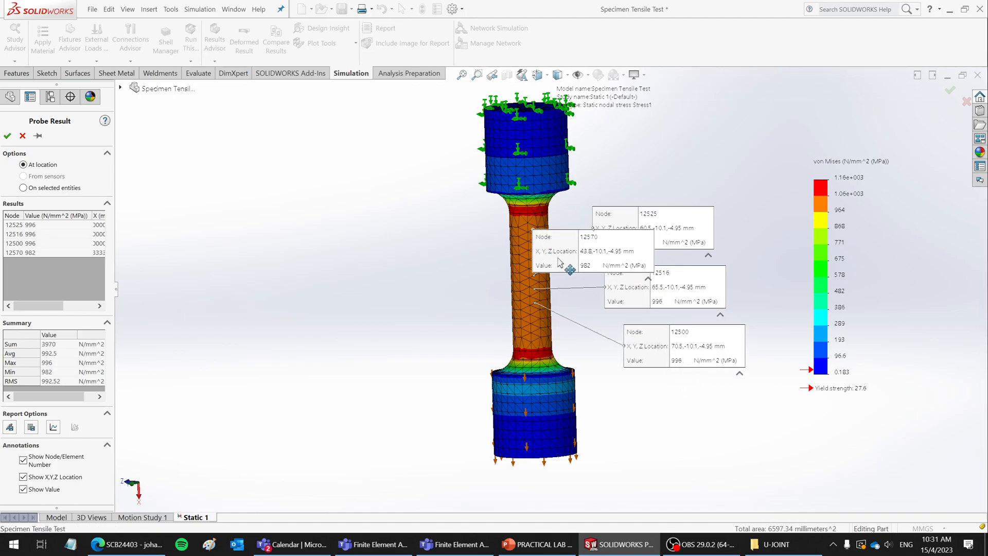
drag(649, 193, 669, 177)
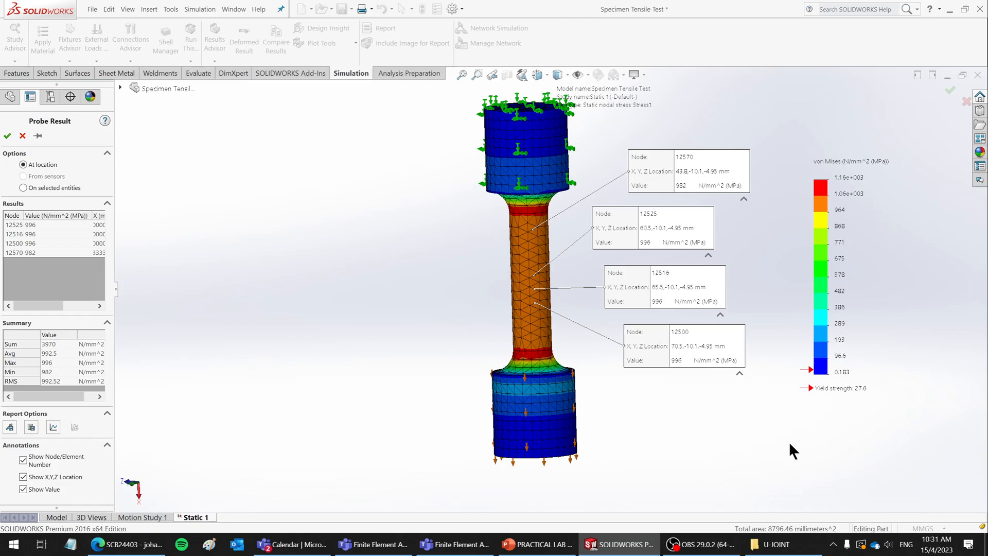
- Capture a screen snip of the probed stress plot, switch to PowerPoint and open the new-slide layout choices after slide 20
key(super+shift+s)
drag(916, 133, 457, 417)
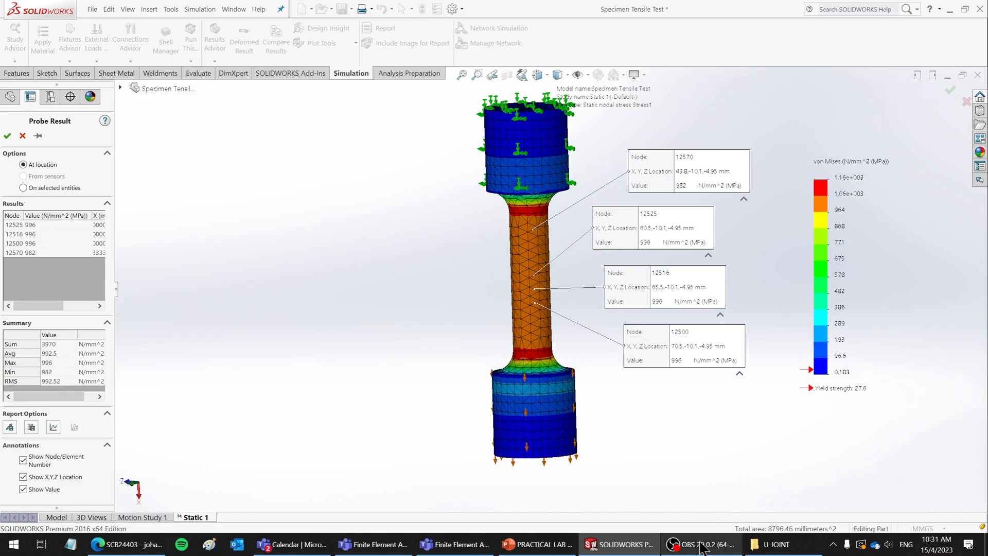
click(619, 544)
click(537, 544)
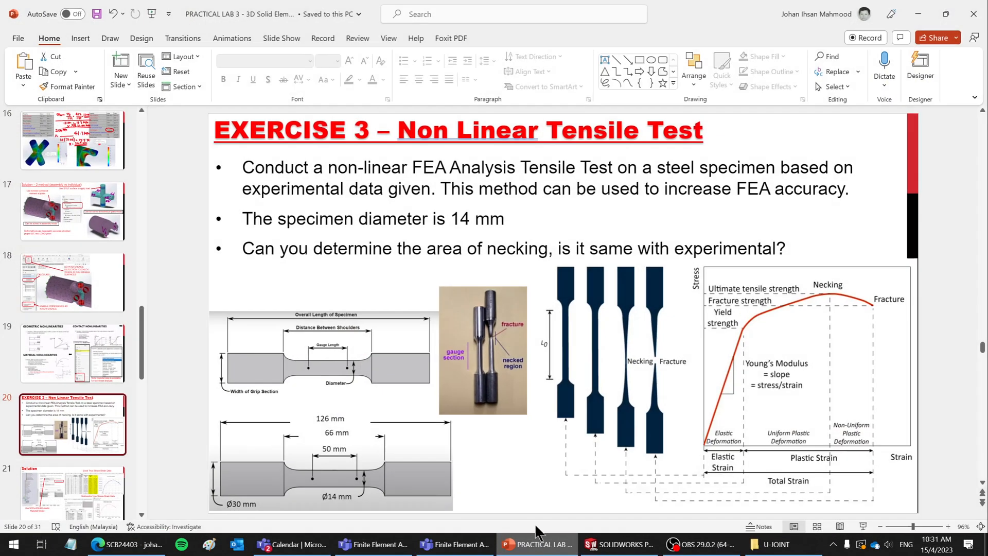
click(53, 460)
click(122, 83)
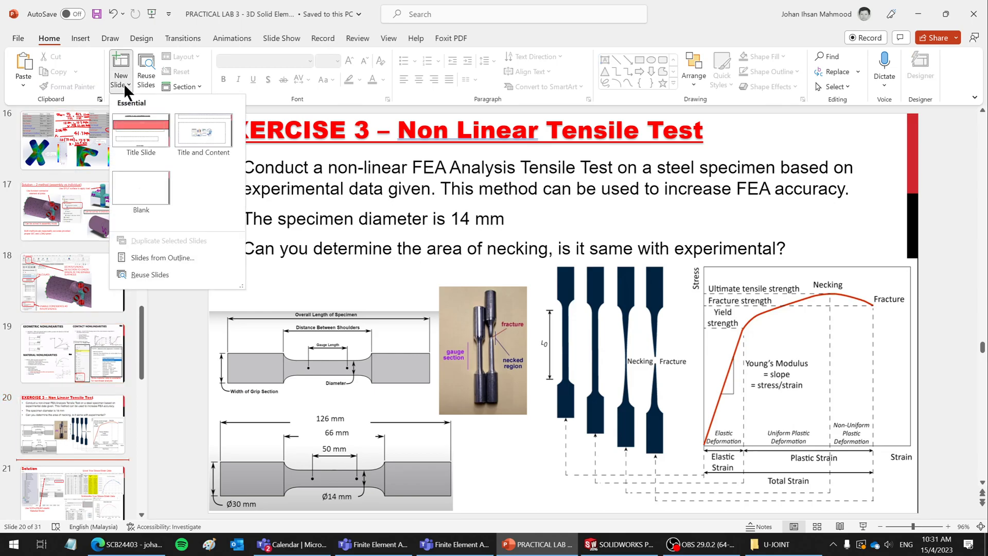
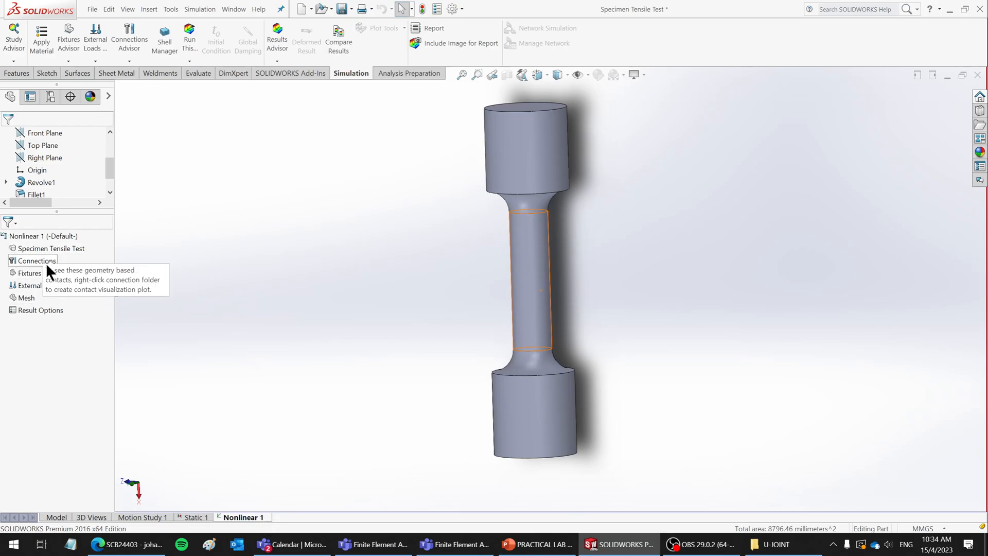
- Copy the 1060 Alloy specimen definition, the two fixtures and the mesh from the Static 1 study into Nonlinear 1
click(193, 516)
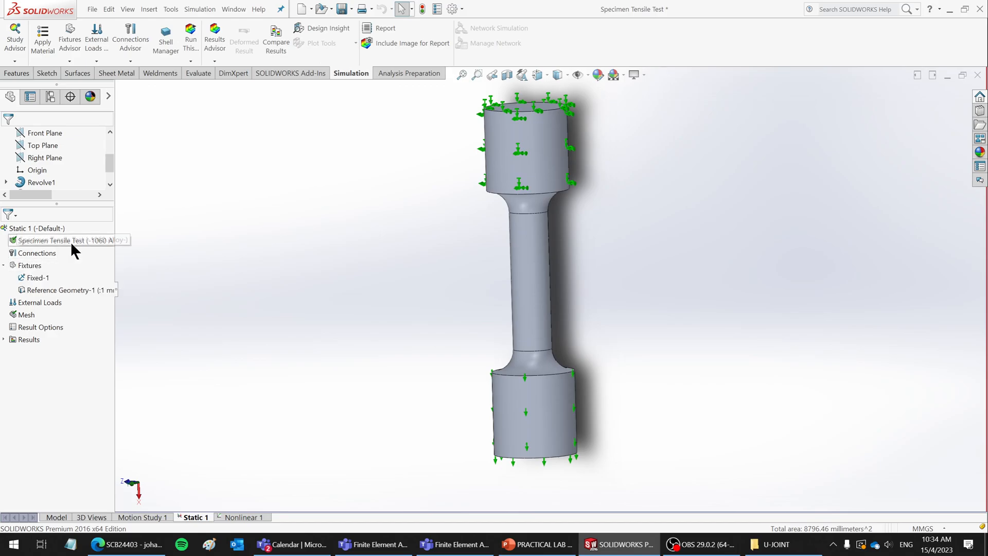
click(71, 239)
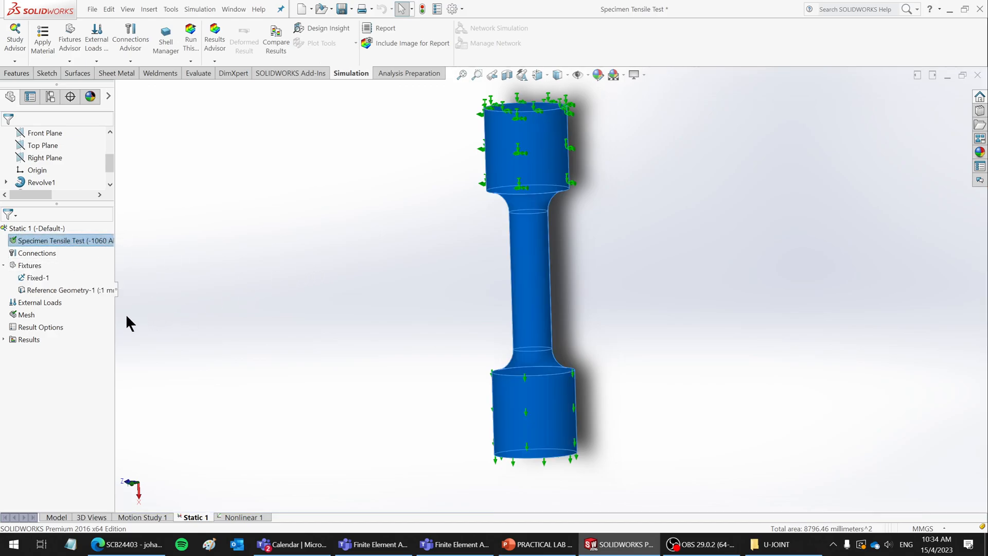
shift+click(82, 289)
click(256, 246)
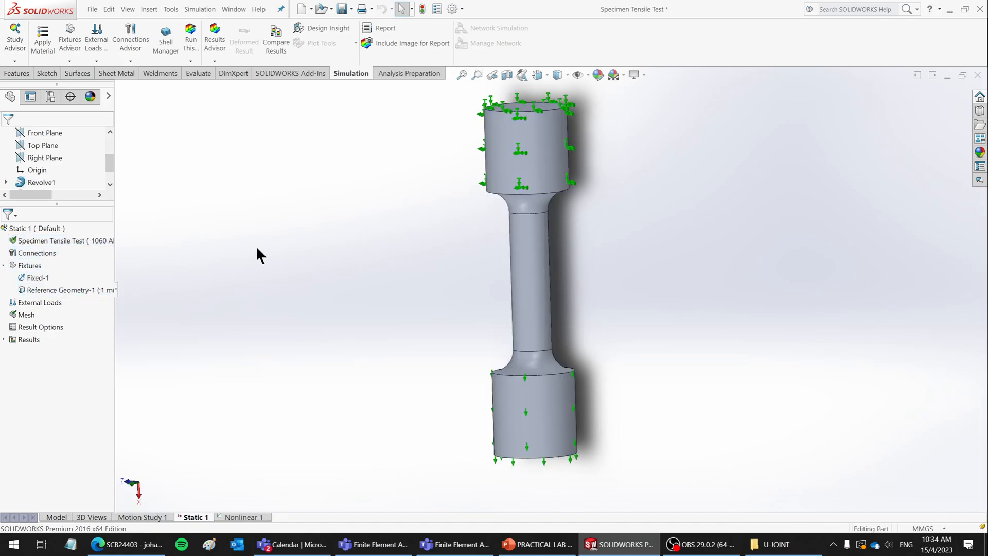
click(94, 238)
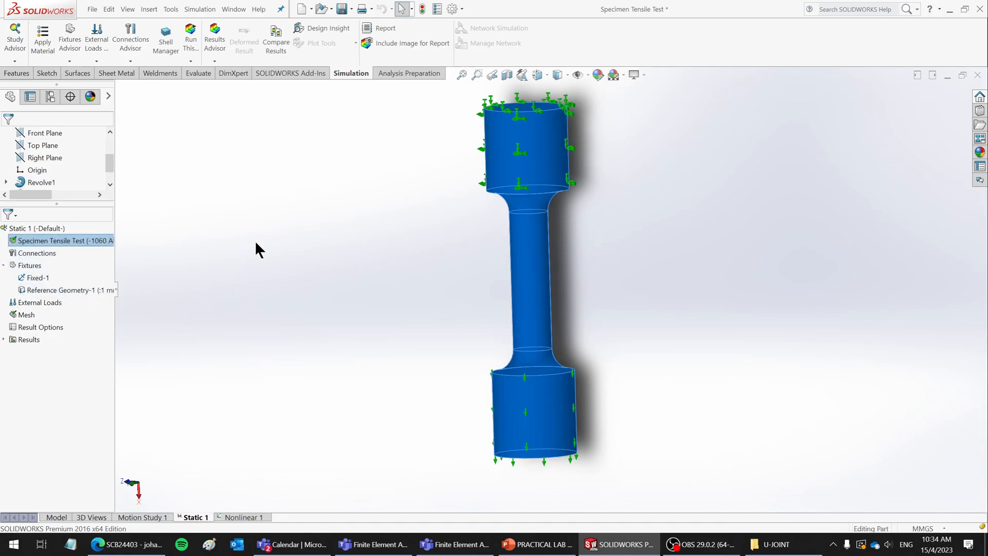
ctrl+click(39, 278)
ctrl+click(43, 289)
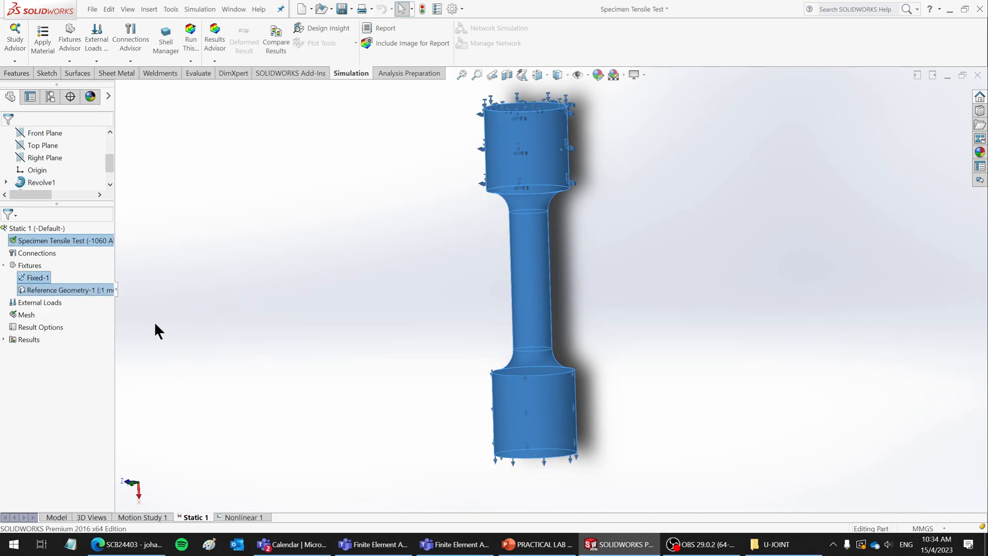
ctrl+click(25, 315)
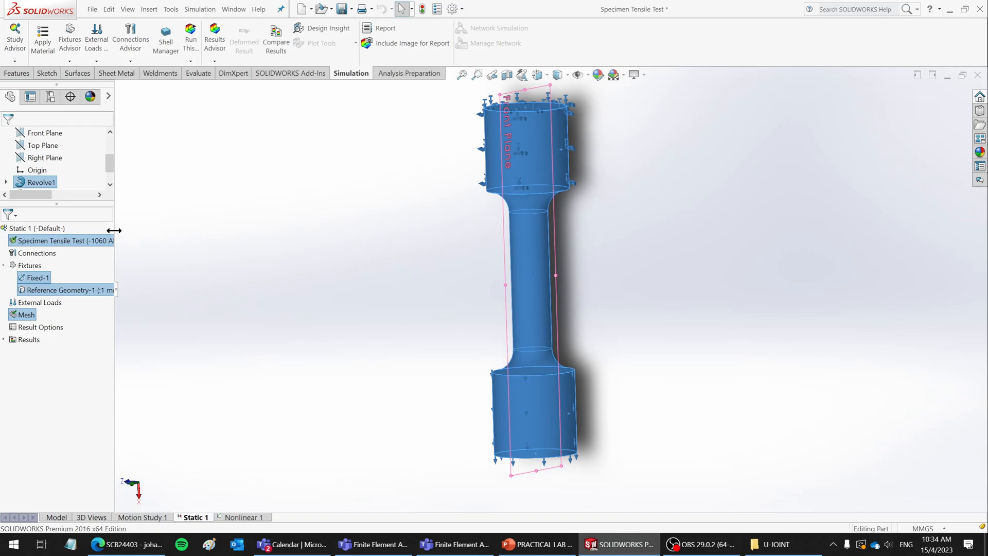
drag(84, 238, 244, 517)
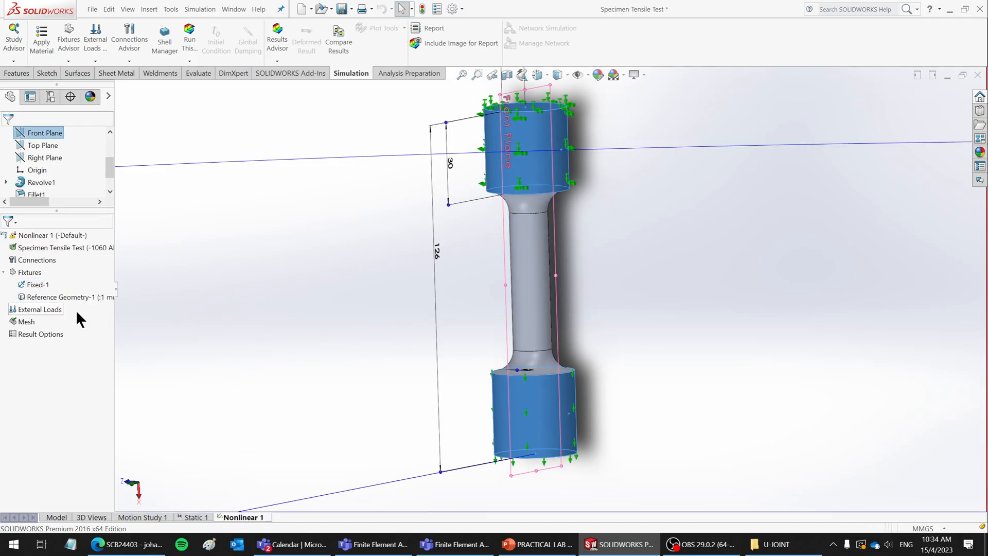
- Compare the Static 1 and Nonlinear 1 studies and check the copied fixtures and mesh in Nonlinear 1
click(193, 517)
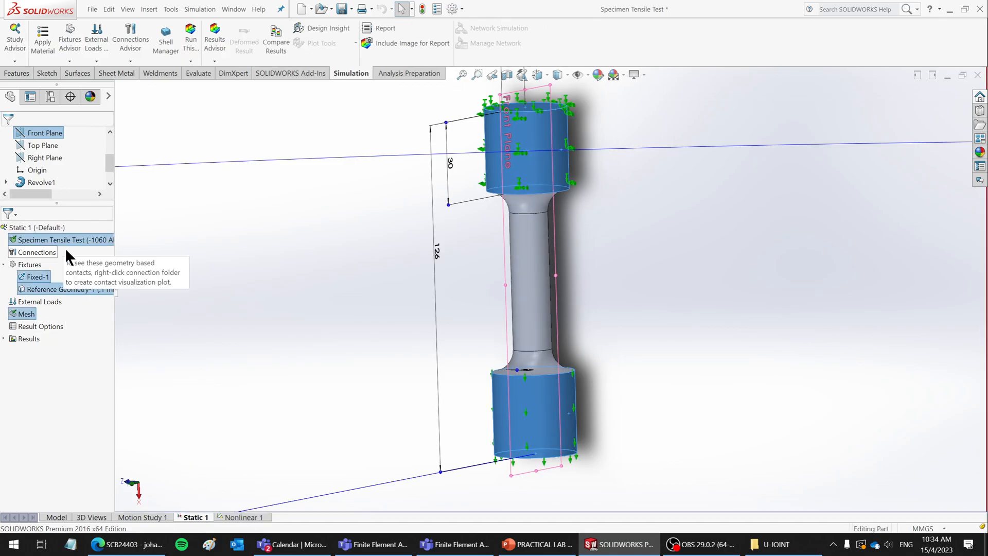
click(234, 517)
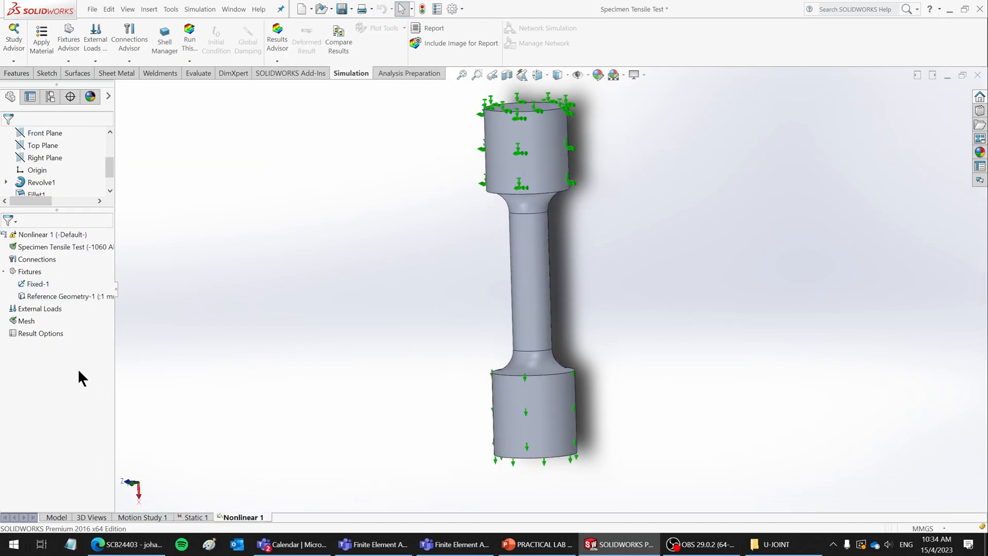
click(37, 285)
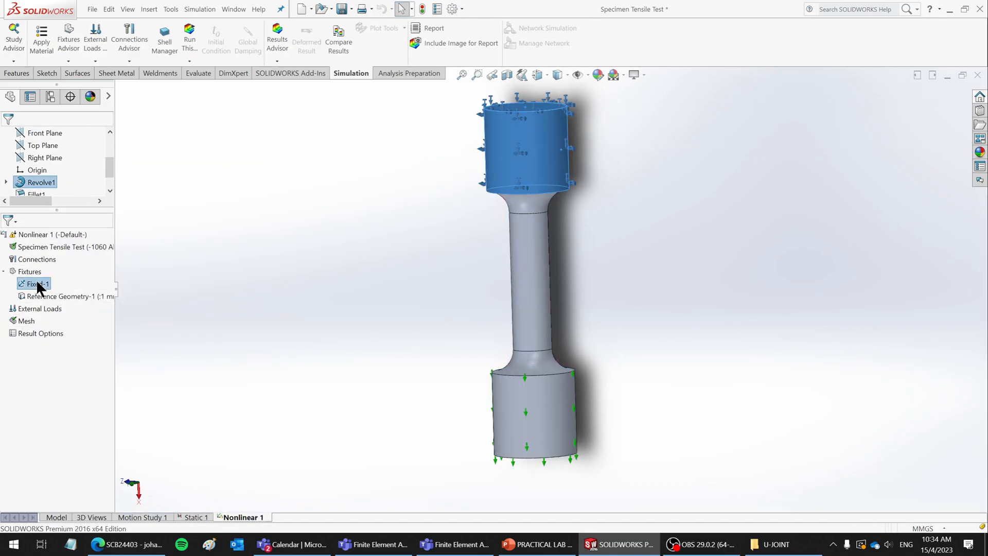
click(52, 295)
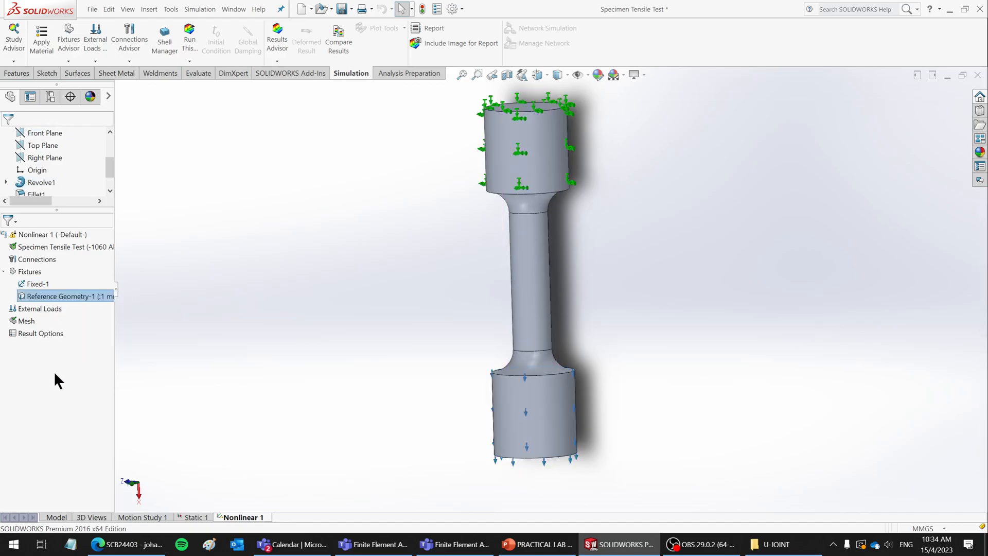
click(22, 321)
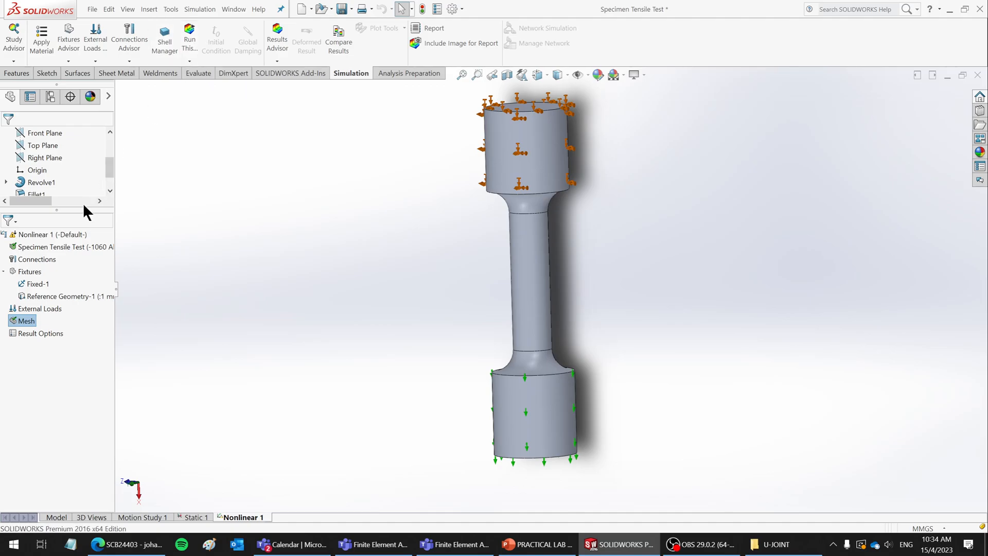
- Set the specimen's 1060 Alloy material in Nonlinear 1 to the Plasticity - von Mises model type and apply it
click(50, 246)
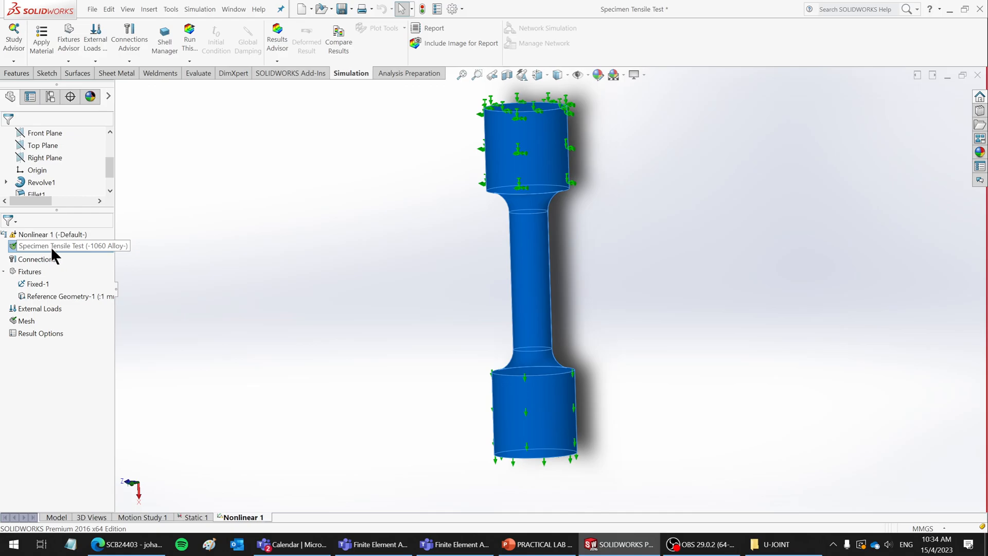
right_click(58, 245)
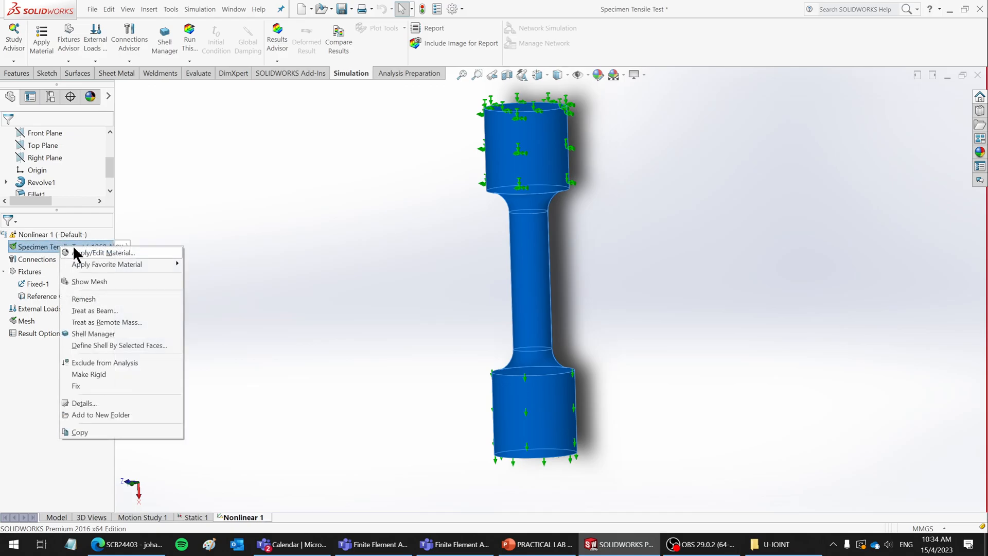
click(33, 381)
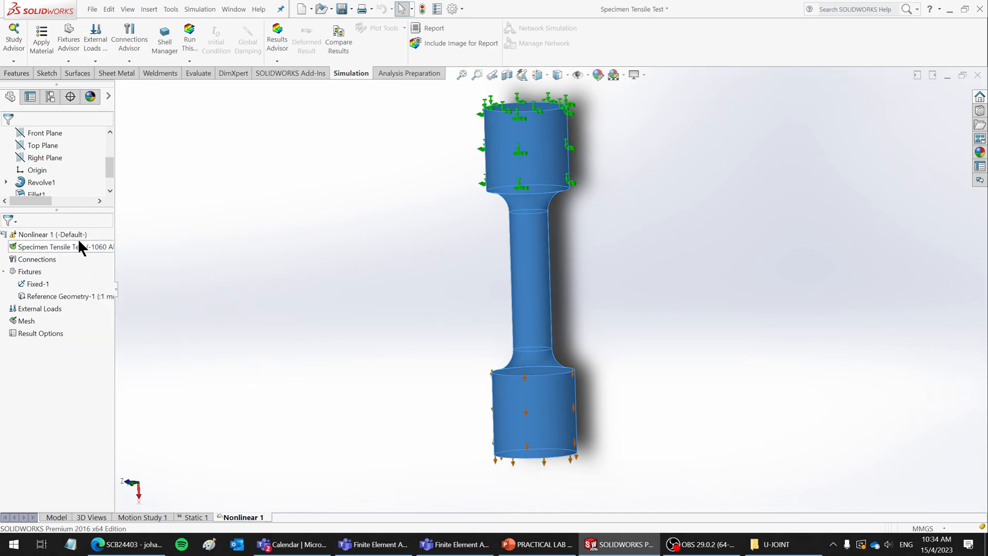
right_click(77, 244)
key(Escape)
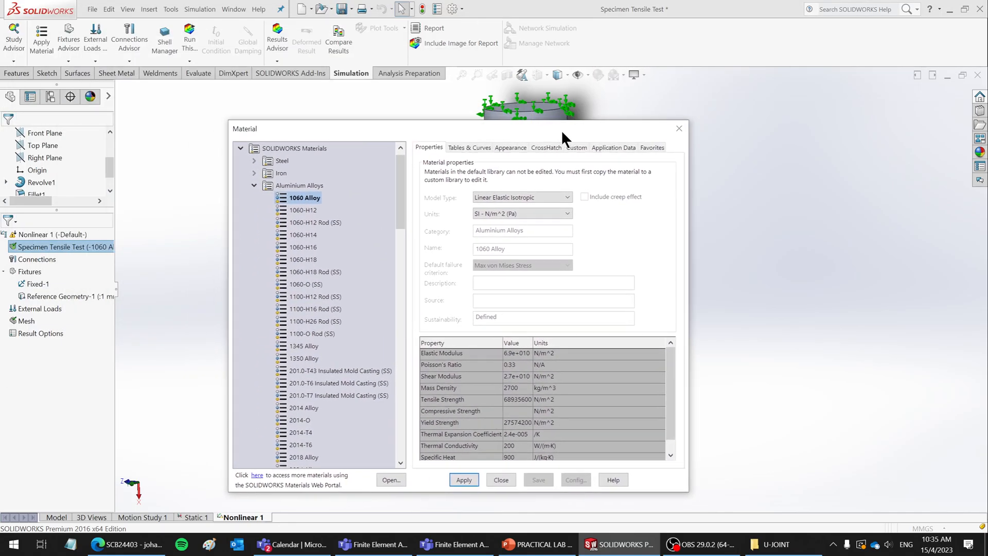
click(532, 198)
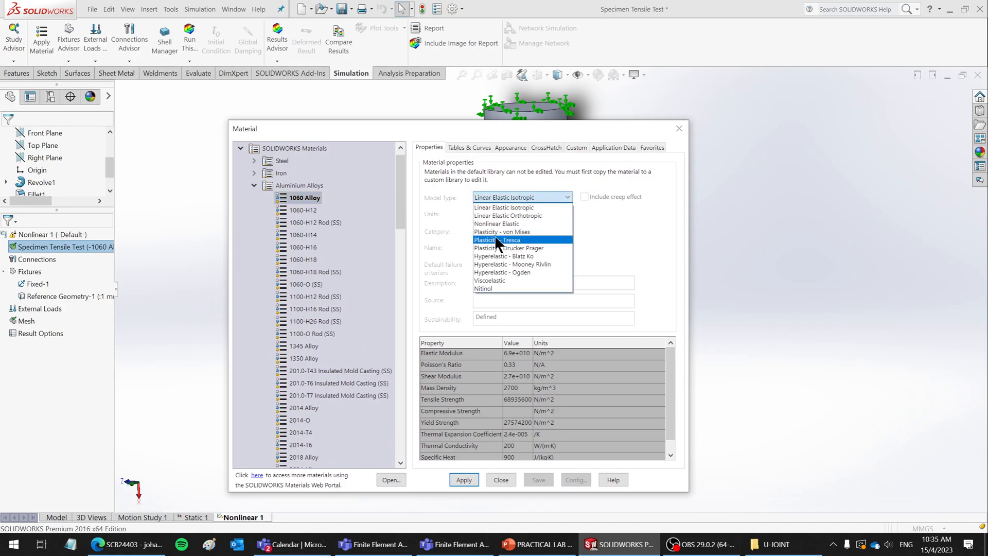
click(527, 232)
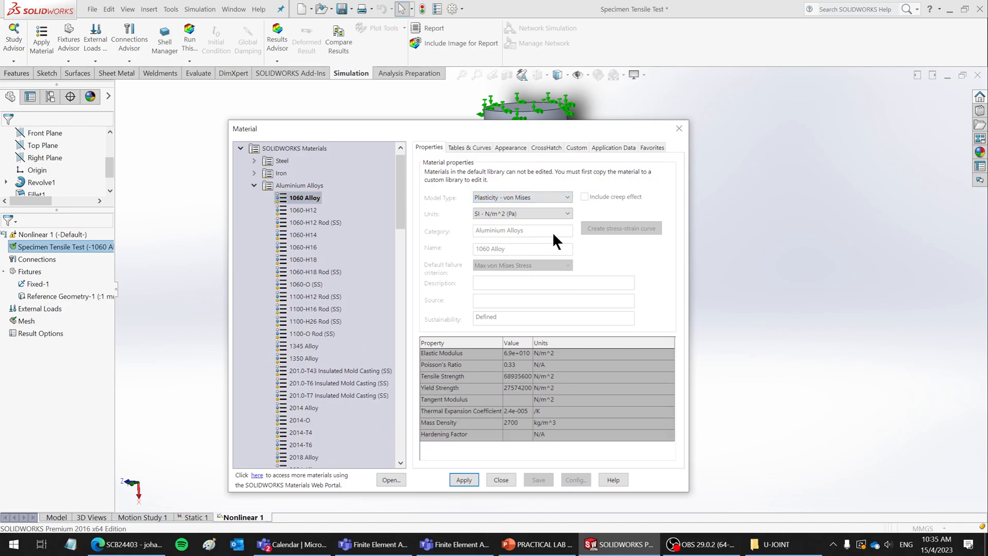
click(464, 480)
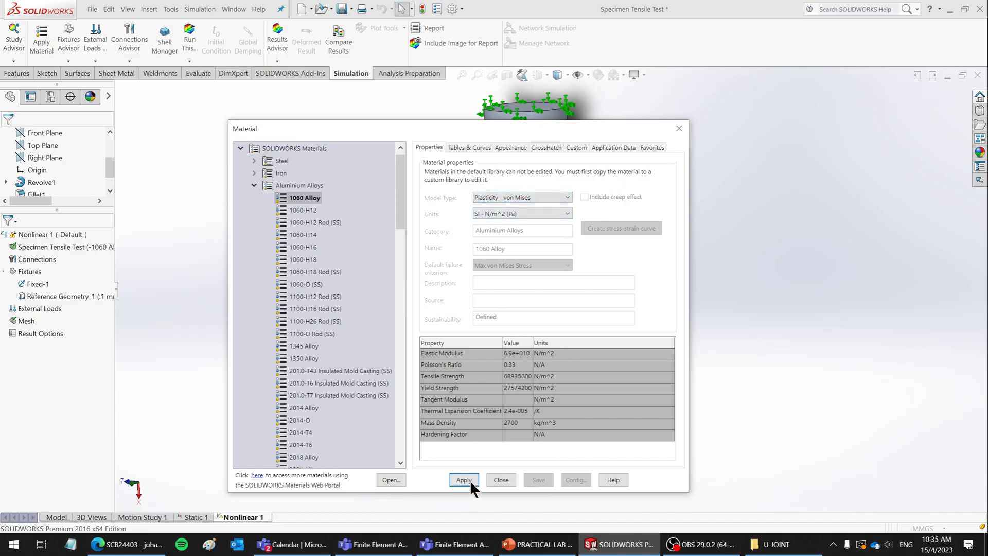
click(500, 479)
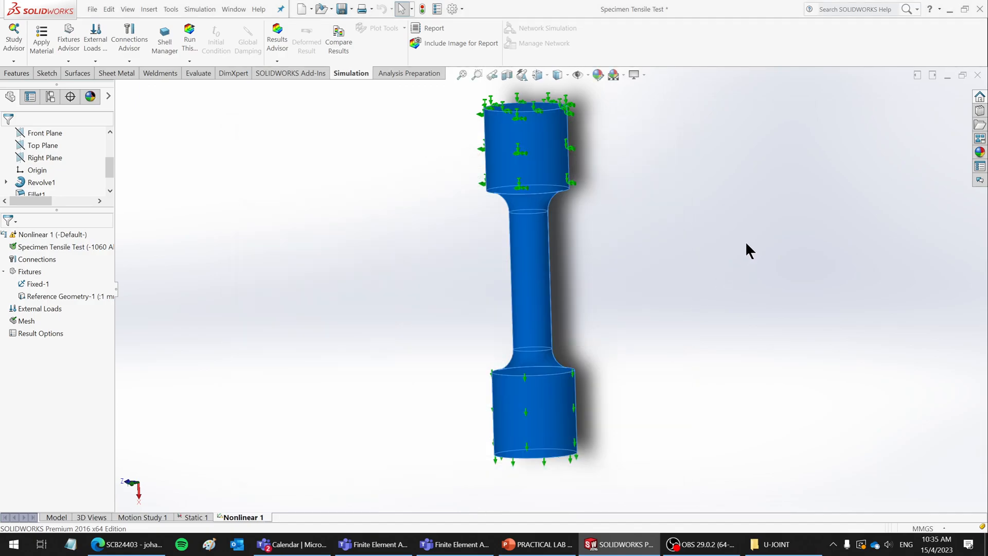
- Run the Nonlinear 1 study with intermediate results shown, expand the solver details and move the solver window off the specimen
click(197, 47)
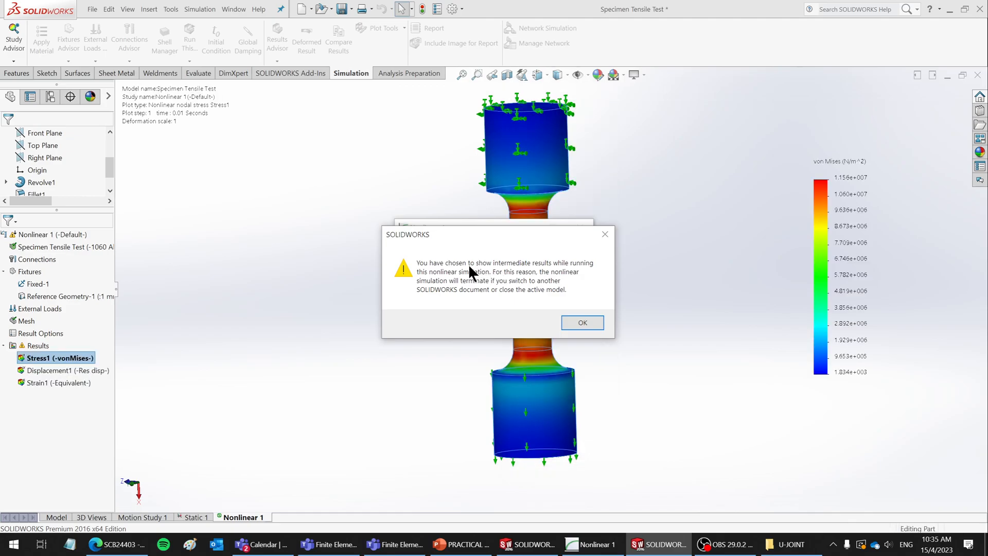
click(584, 319)
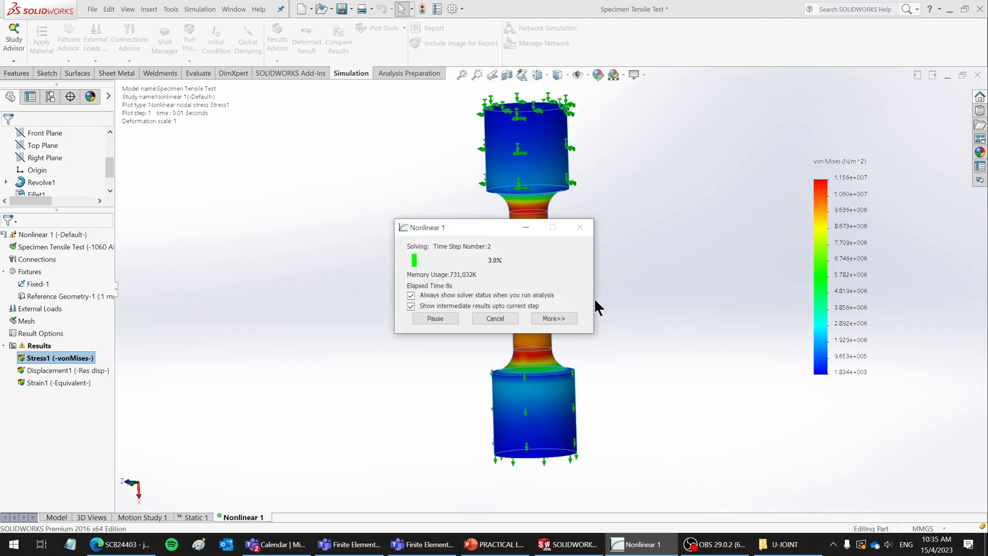
click(554, 318)
drag(490, 225, 300, 118)
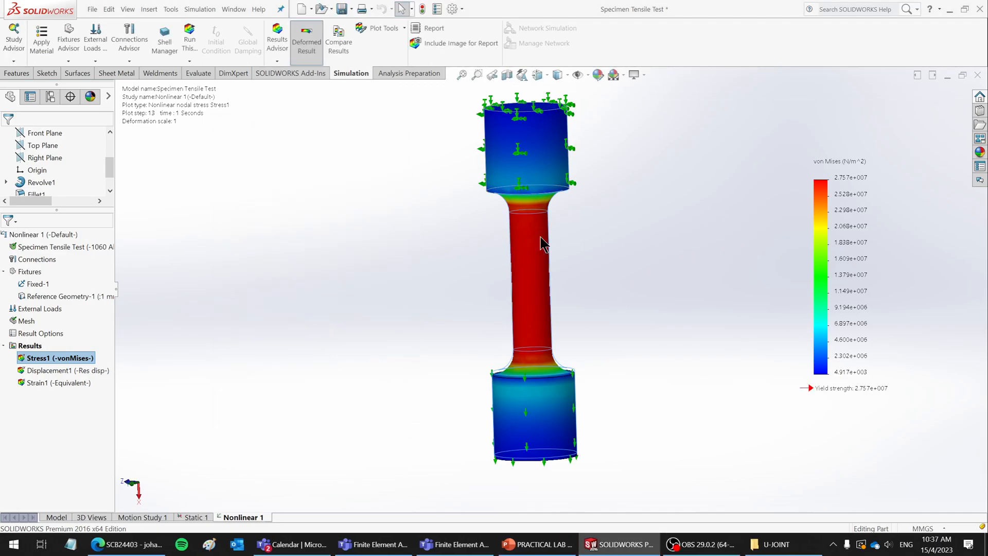
- Probe the von Mises stress at one node on the upper gauge section in Nonlinear 1 and discard the probe
scroll(465, 261, down, 2)
scroll(471, 258, up, 2)
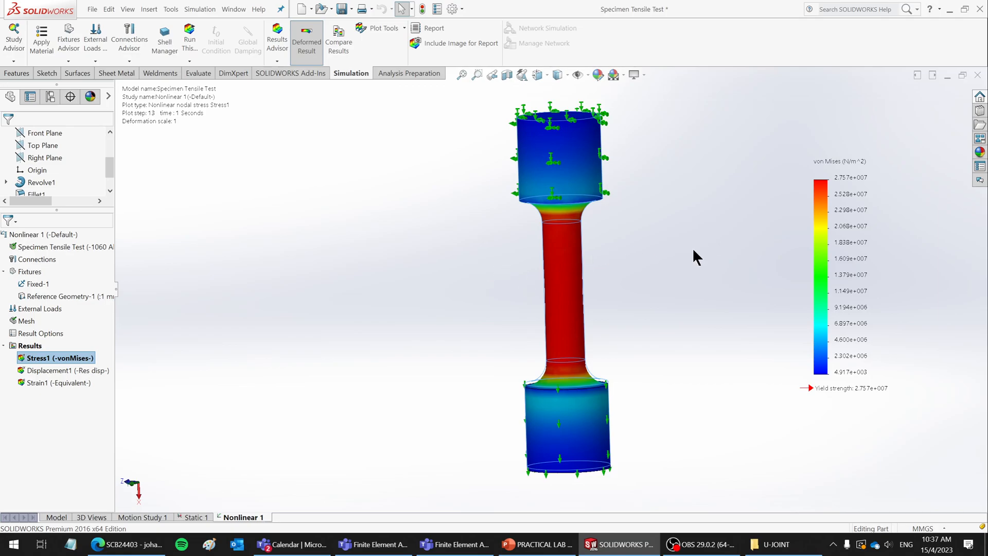
click(379, 30)
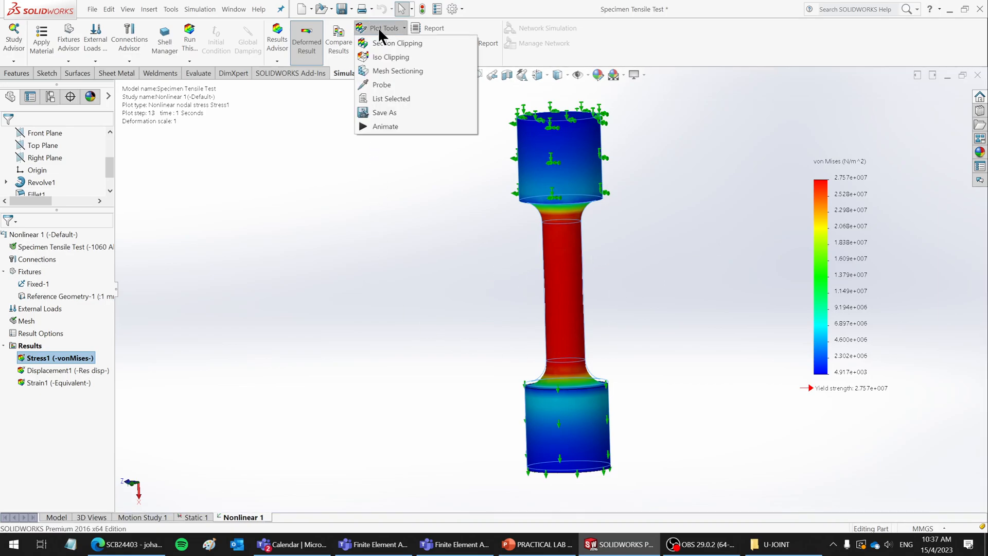
click(384, 85)
click(566, 243)
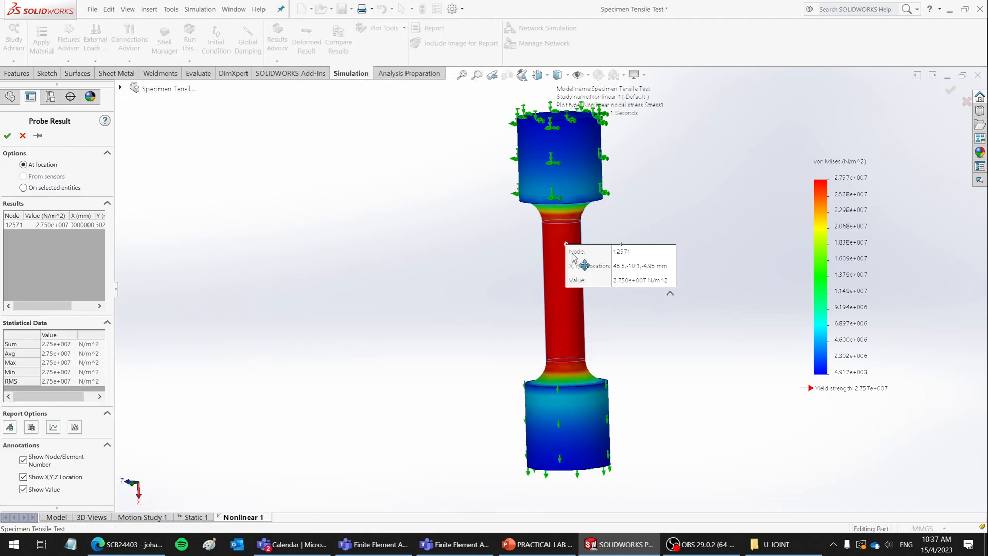
drag(600, 273, 677, 211)
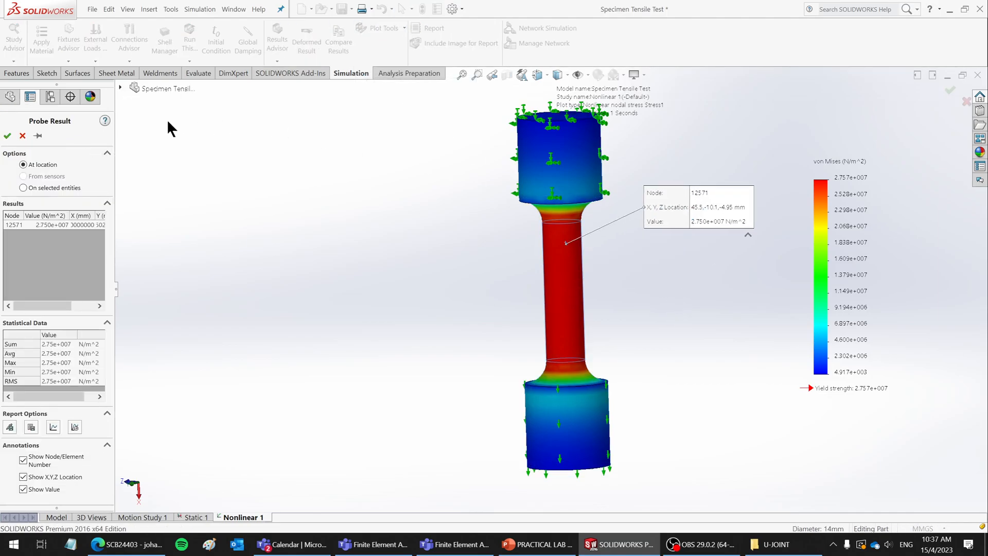
click(22, 136)
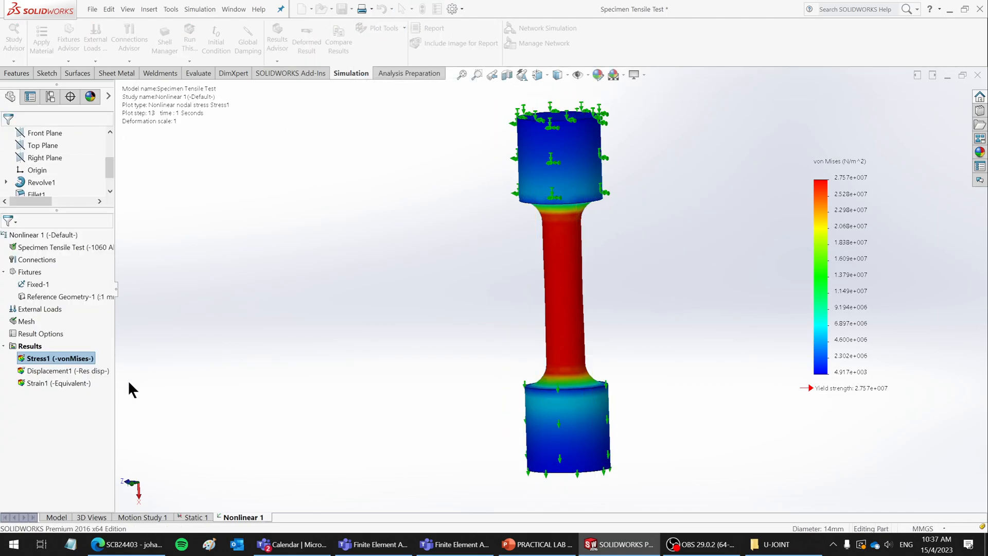
- Set the Nonlinear 1 stress plot's units to N/mm^2 (MPa) and its legend number format to general
right_click(69, 359)
click(95, 167)
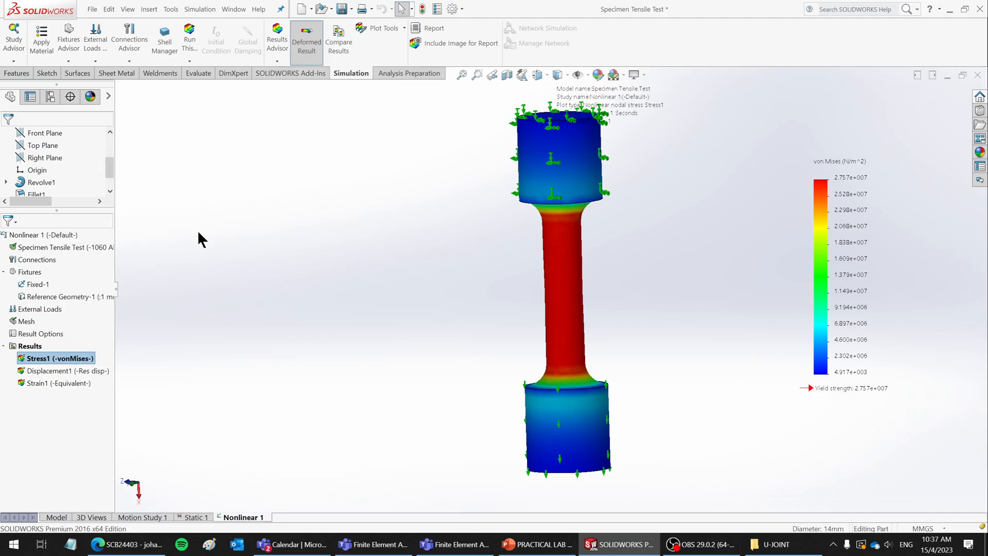
click(69, 197)
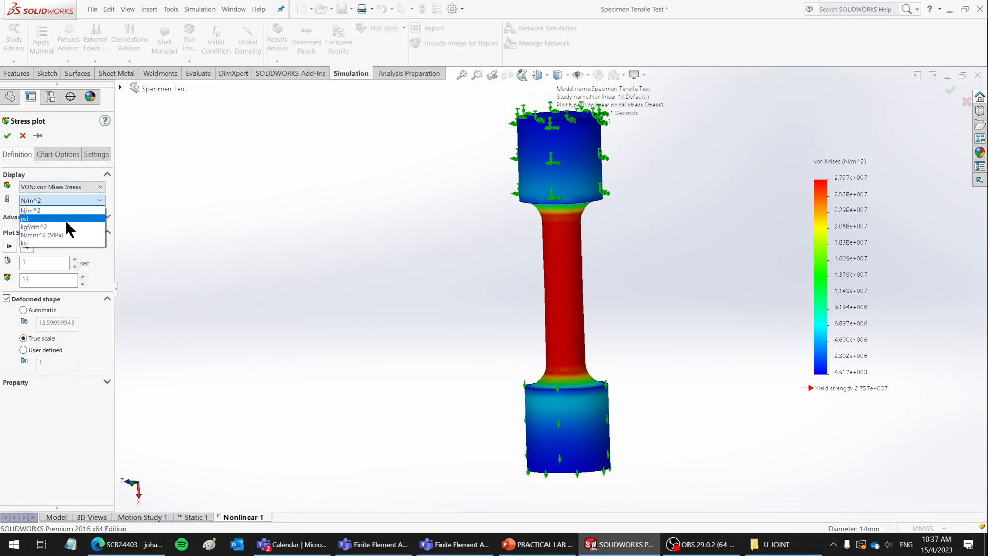
click(62, 235)
click(57, 154)
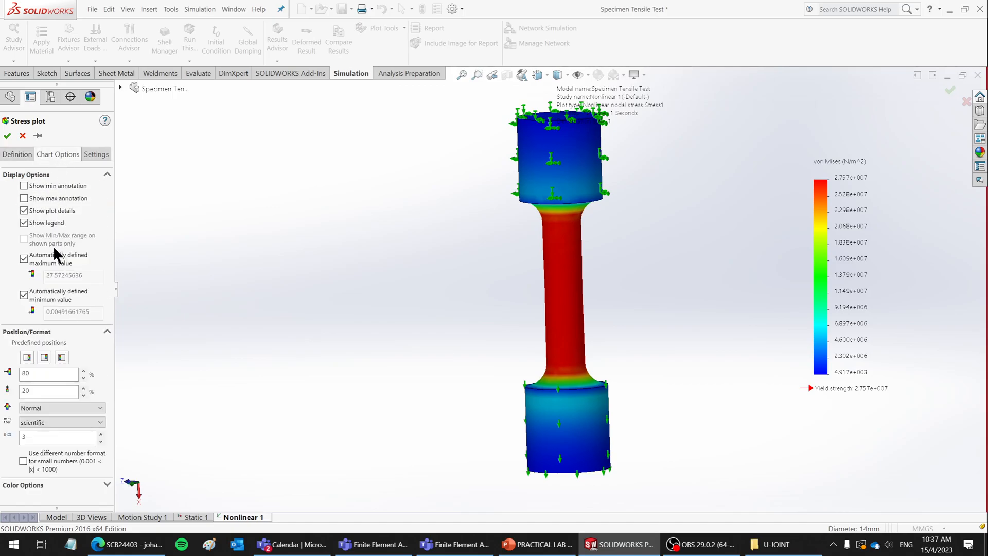
click(39, 422)
click(45, 446)
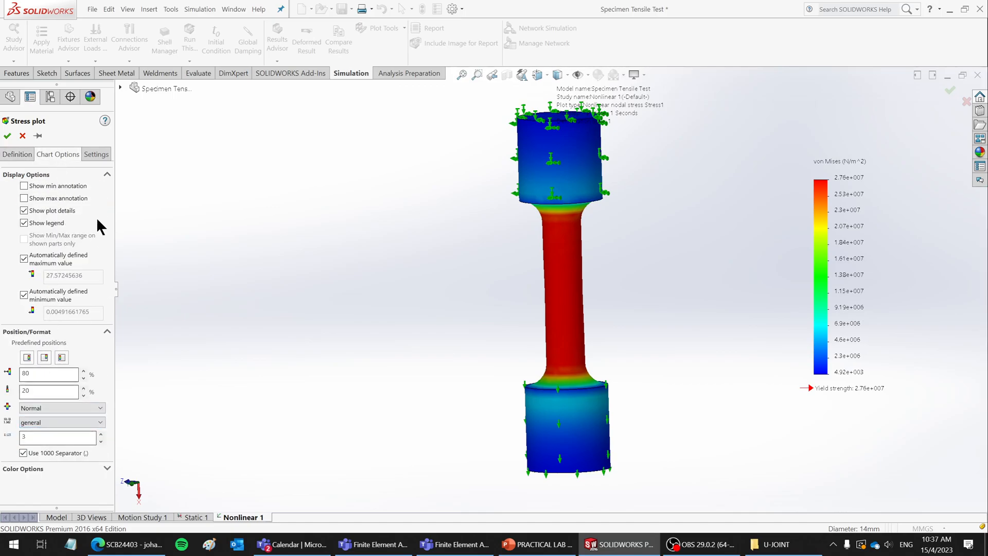
- Set the stress plot's fringes to Discrete and its boundary display to Mesh, and apply the plot changes
click(96, 153)
click(62, 188)
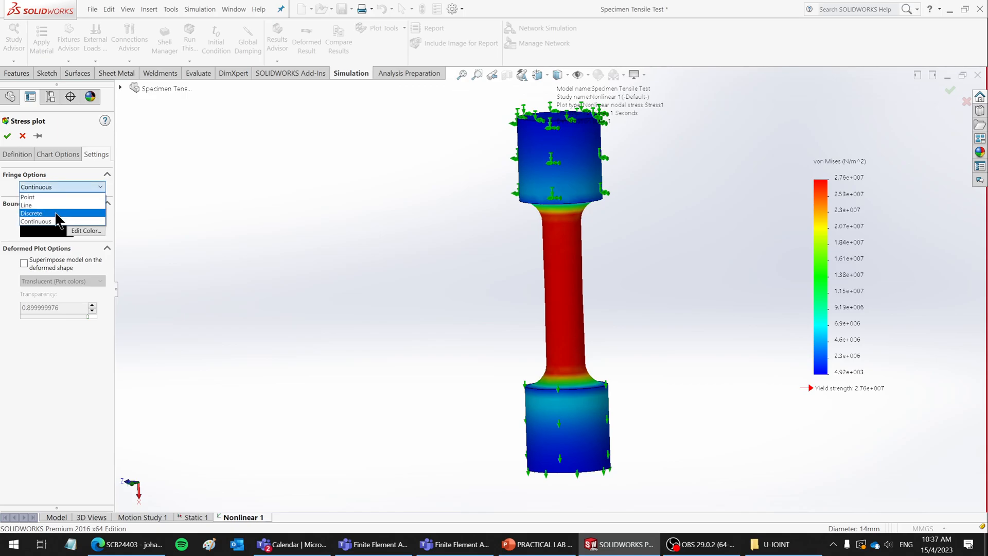
click(57, 204)
click(56, 216)
click(54, 242)
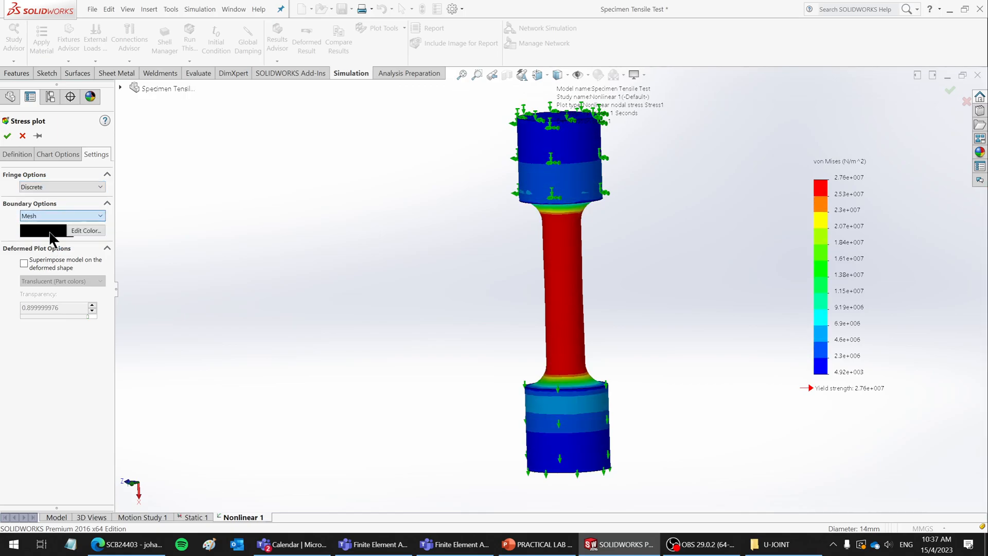
click(7, 136)
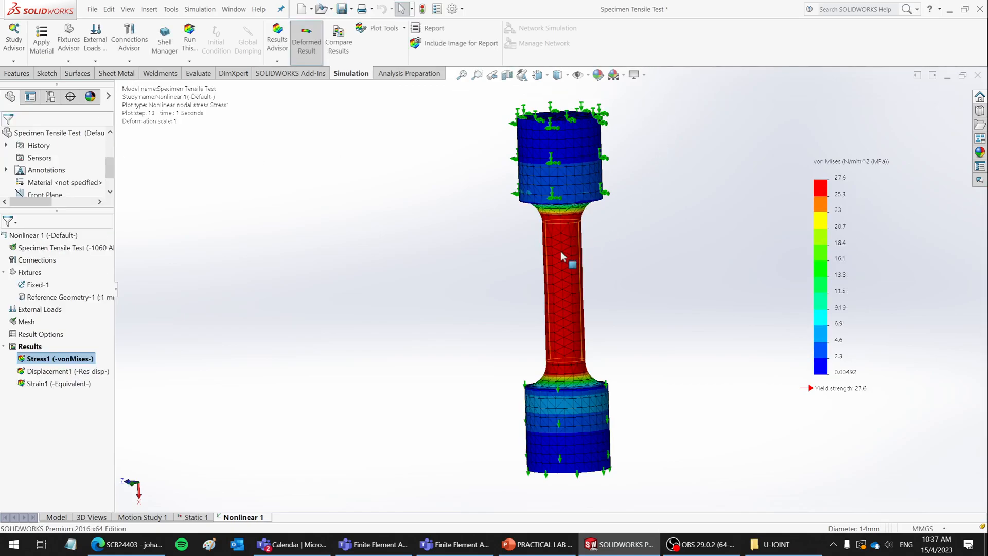
- Probe the stress at four nodes spaced down the gauge section and place their callouts in a column beside the specimen
click(384, 27)
click(385, 84)
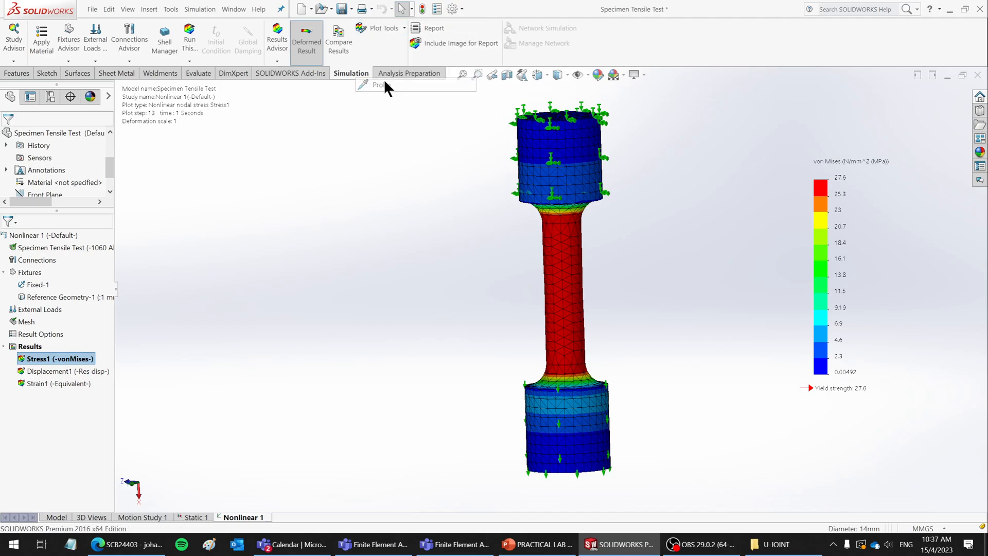
click(617, 271)
drag(618, 271, 678, 223)
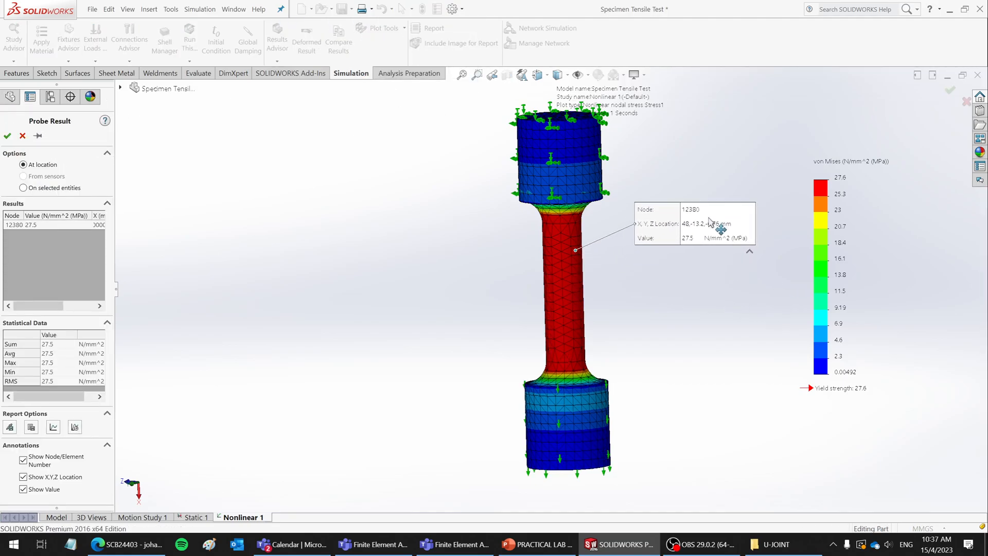
click(572, 274)
mouse_move(592, 286)
mouse_down()
mouse_move(728, 282)
mouse_move(691, 272)
mouse_up()
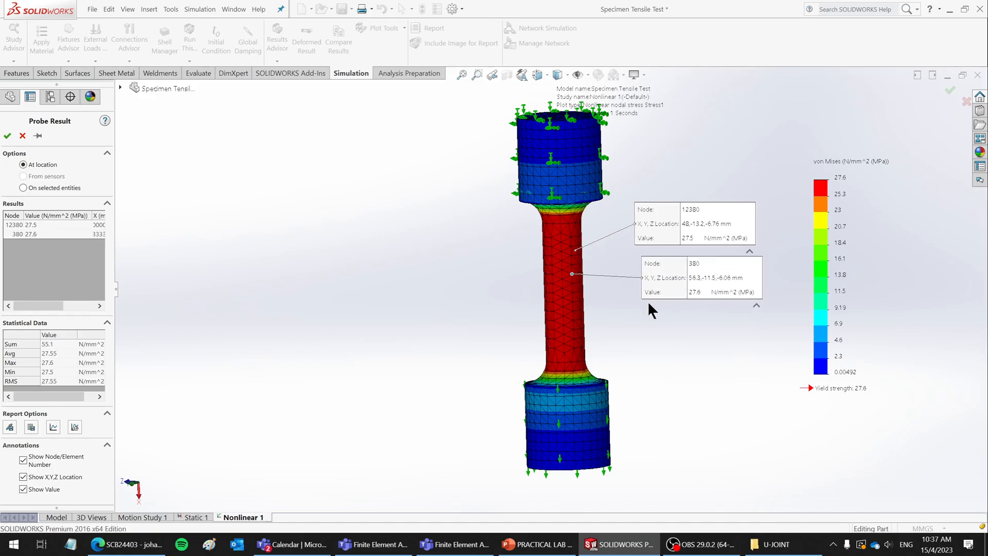
click(572, 302)
mouse_move(611, 324)
mouse_down()
mouse_move(670, 354)
mouse_move(700, 342)
mouse_move(702, 355)
mouse_up()
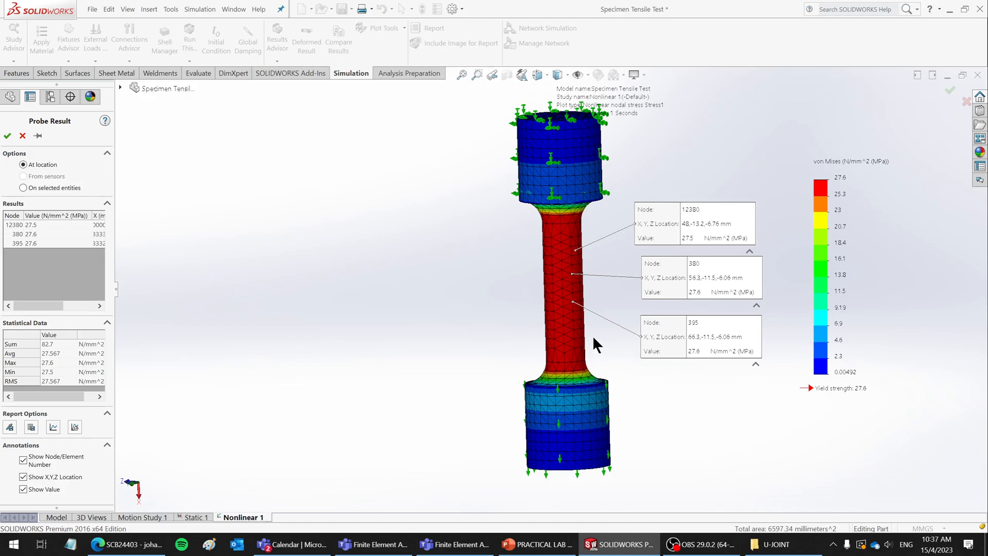
click(573, 329)
mouse_move(612, 363)
mouse_down()
mouse_move(714, 421)
mouse_move(705, 437)
mouse_up()
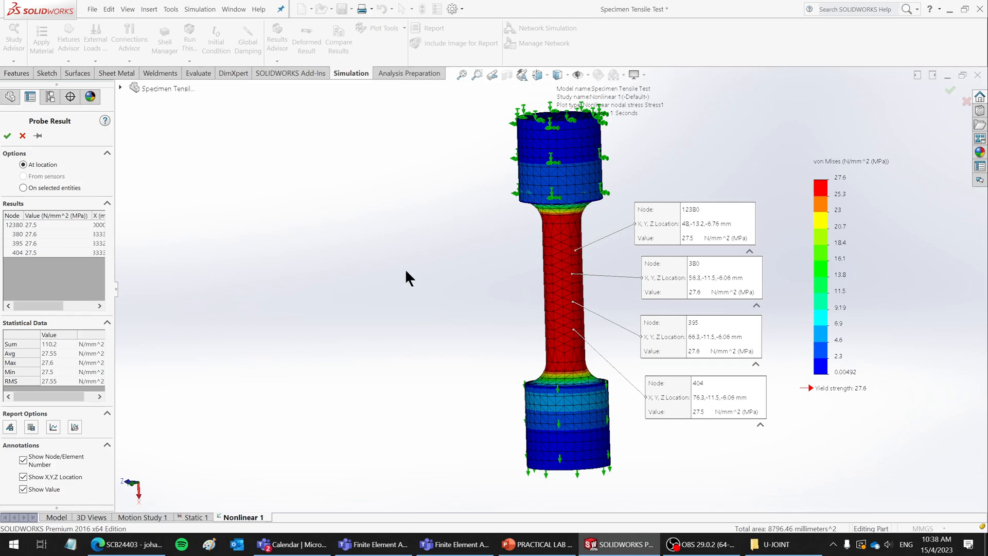
- Capture the probed specimen with its callouts and legend as a screenshot and paste it onto slide 21 in PowerPoint
key(super+shift+s)
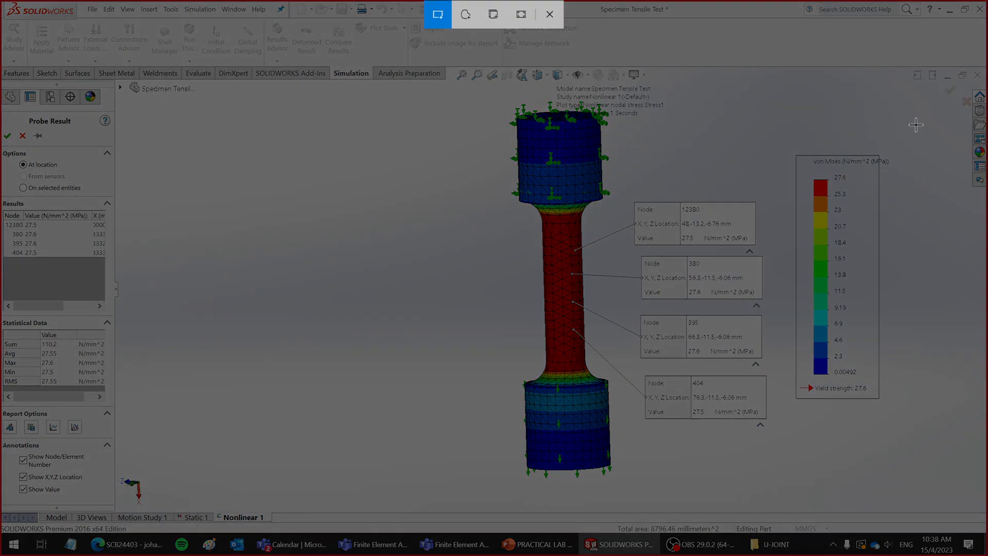
drag(911, 115, 474, 475)
click(537, 544)
scroll(666, 412, down, 1)
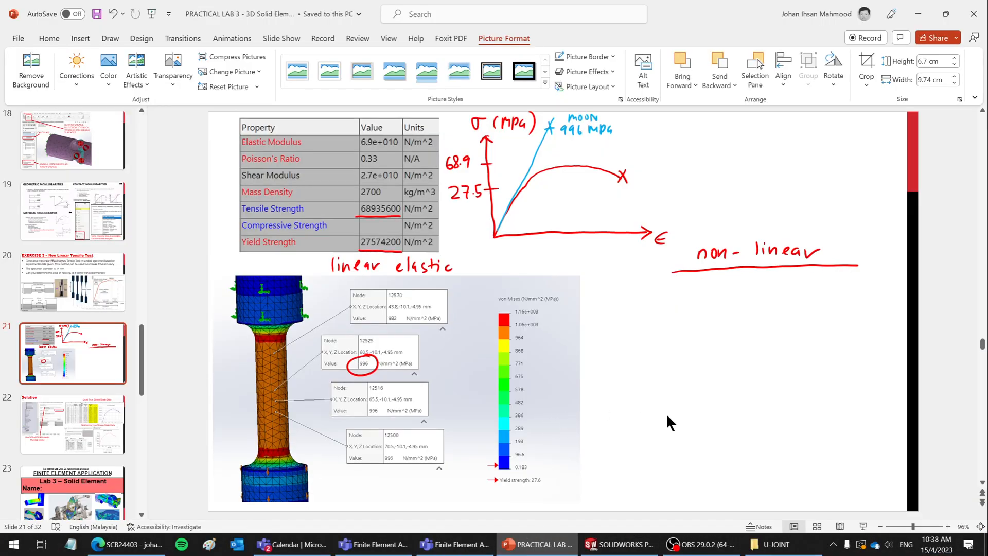
click(667, 416)
key(ctrl+v)
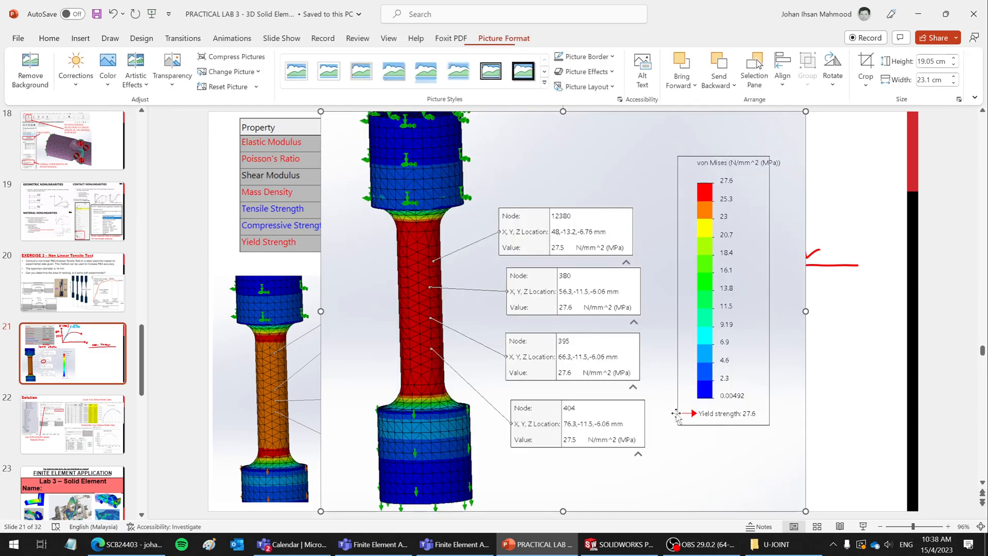
- Scale the pasted picture to about 10.58 × 12.83 cm, place it under the "non-linear" heading and compare both results in the slide show
drag(321, 110, 536, 289)
drag(660, 328, 720, 315)
click(863, 526)
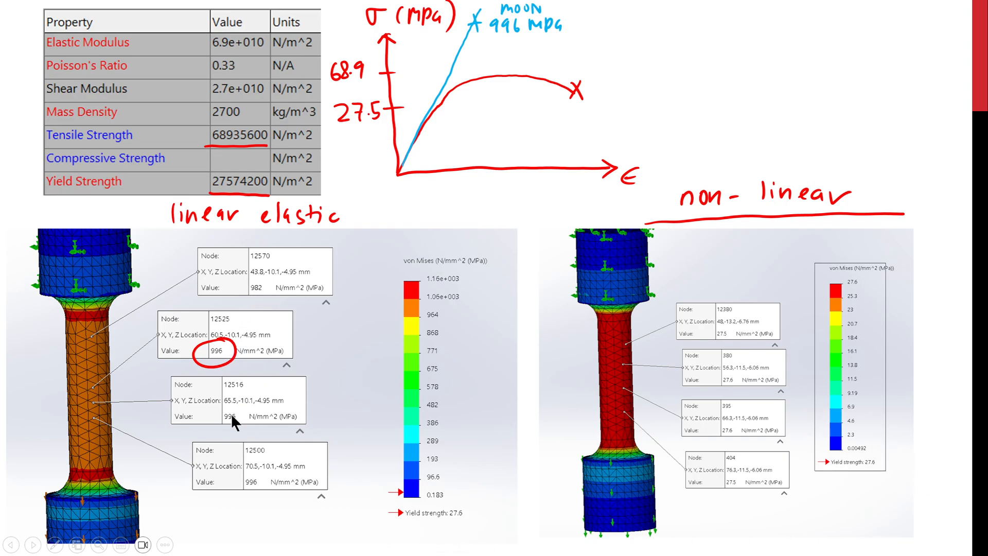
key(Escape)
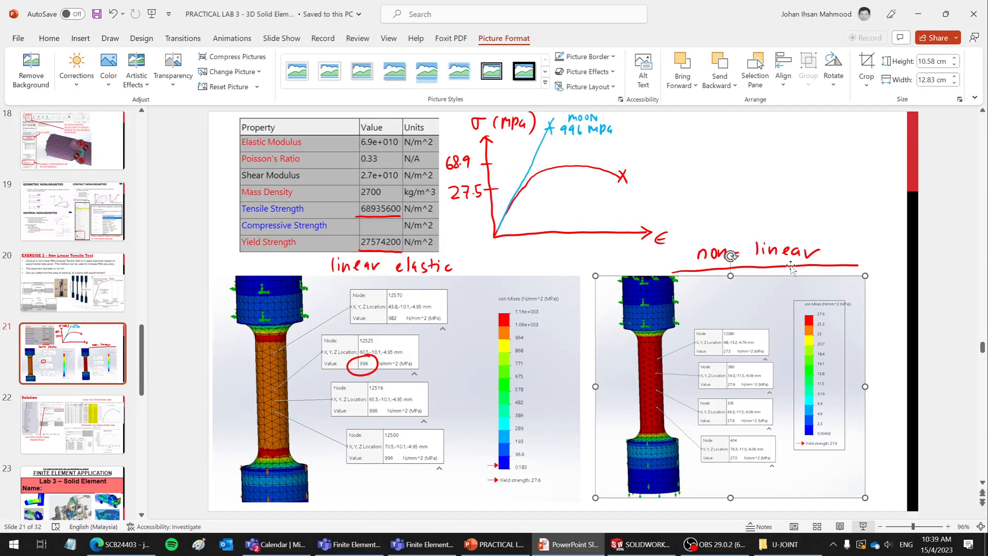
- Switch back to SOLIDWORKS, examine an enlarged response graph of the four probed nodes, and close the graph and the probe
click(640, 548)
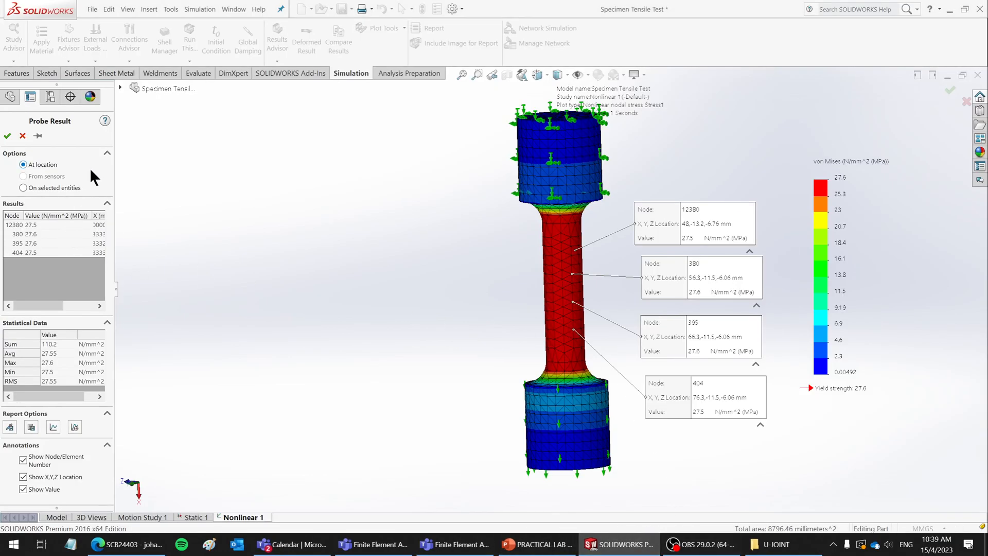
click(76, 428)
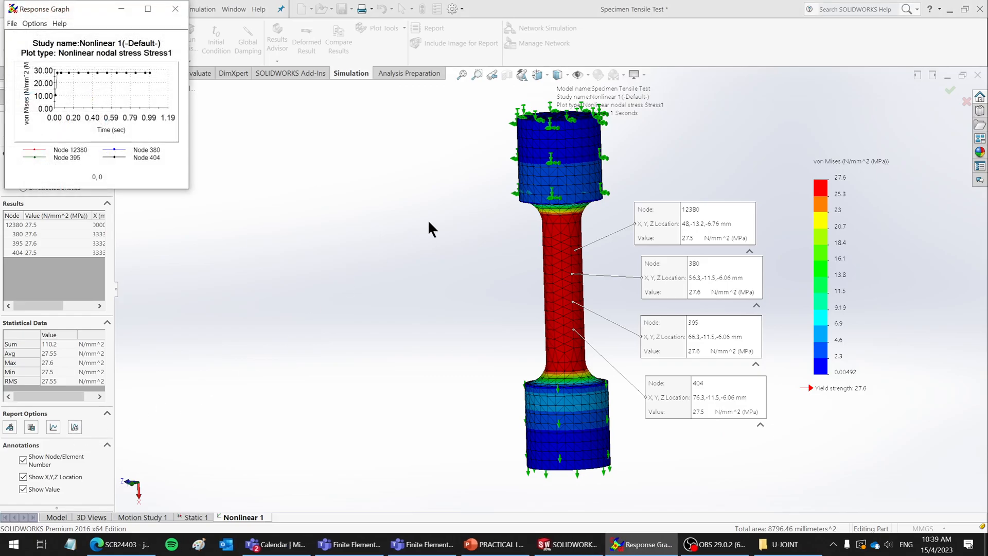
drag(98, 13, 345, 188)
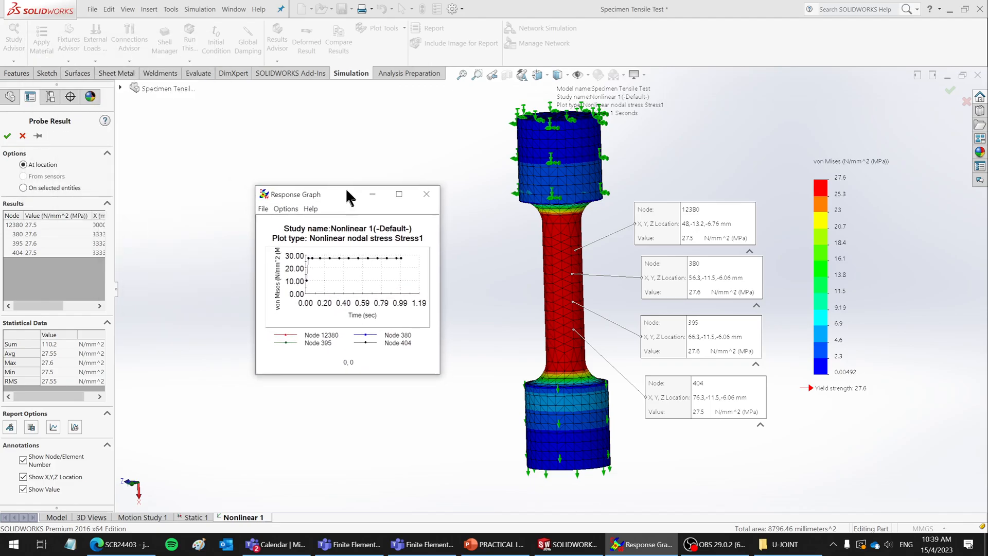
drag(433, 366, 545, 455)
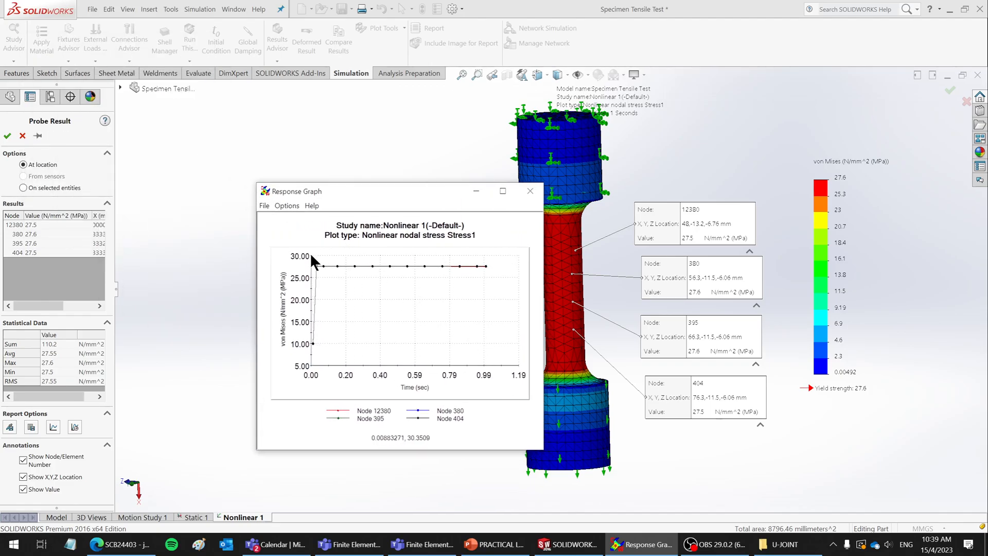
click(531, 191)
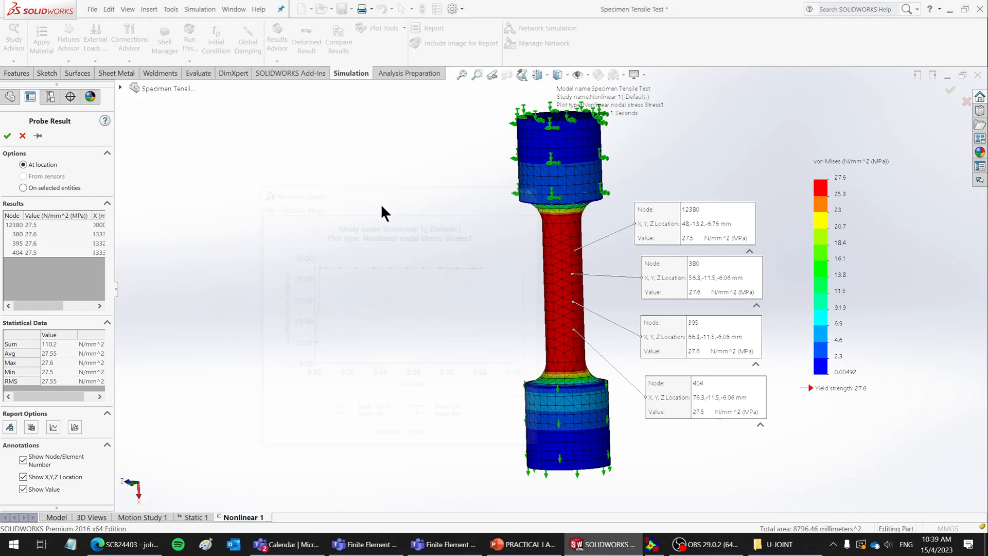
click(21, 136)
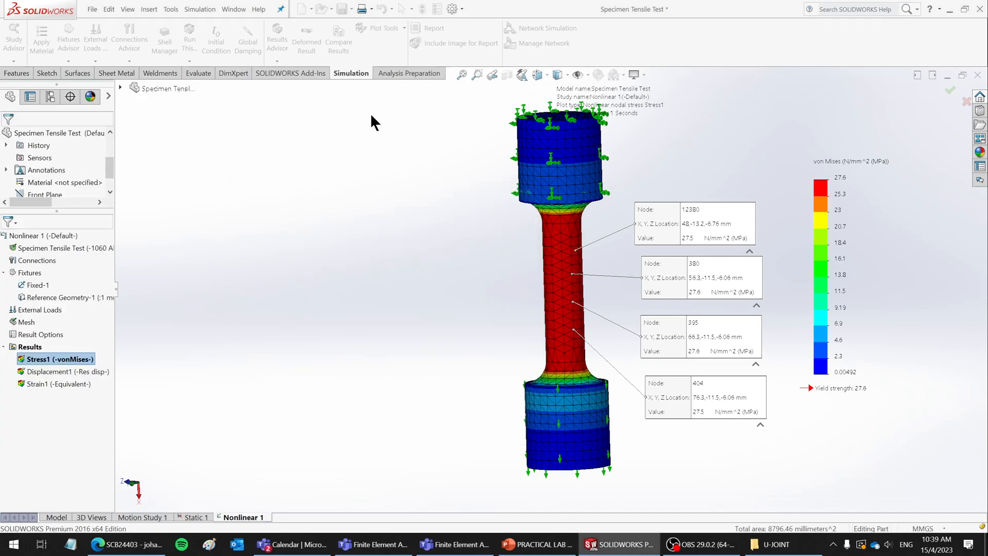
- Probe a single node on the upper gauge section and plot its stress-time response graph, enlarged over the lower part of the specimen
click(379, 29)
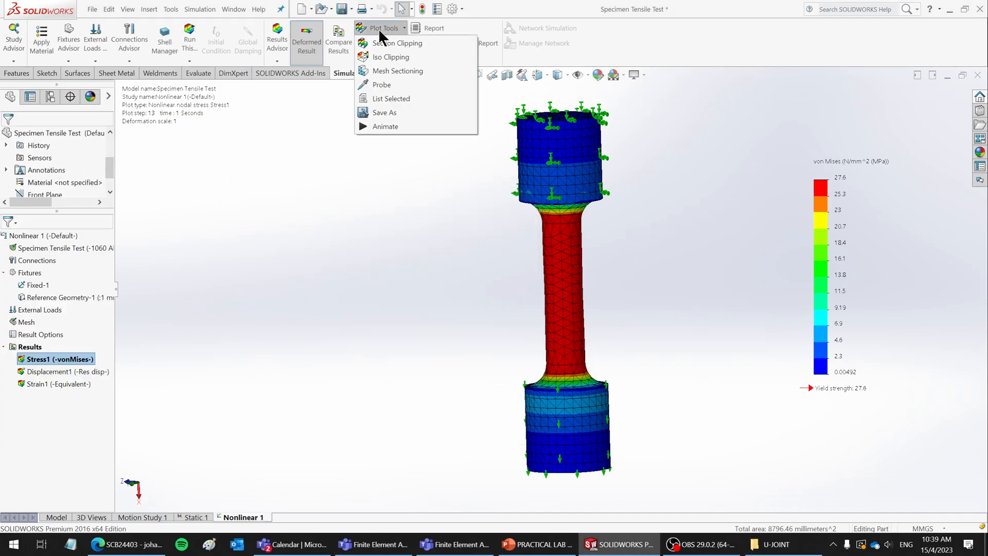
click(375, 87)
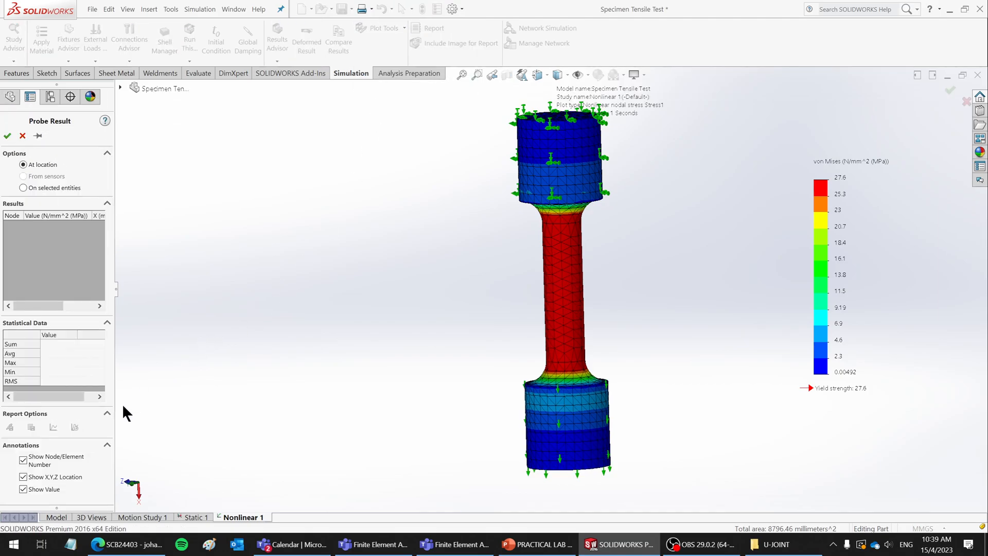
click(566, 258)
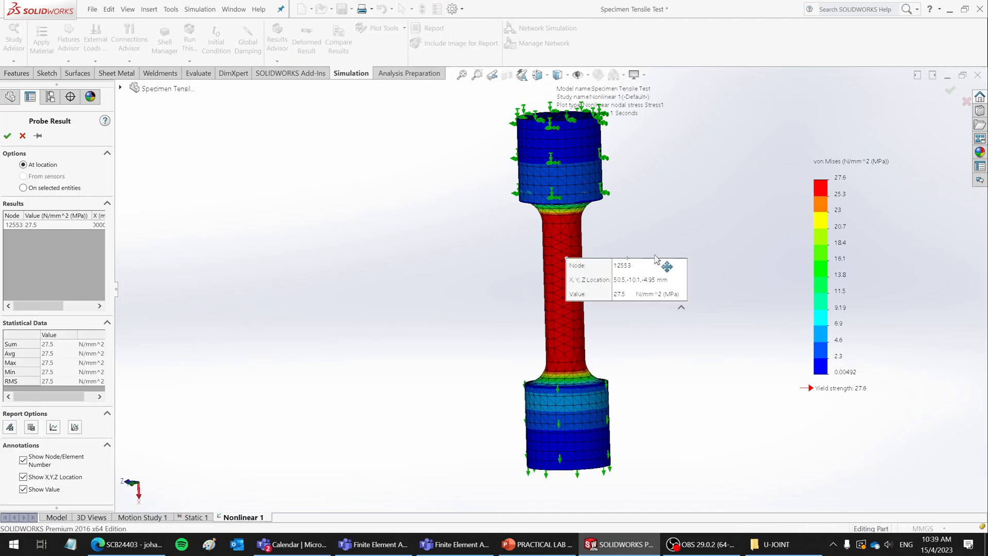
drag(612, 288, 689, 226)
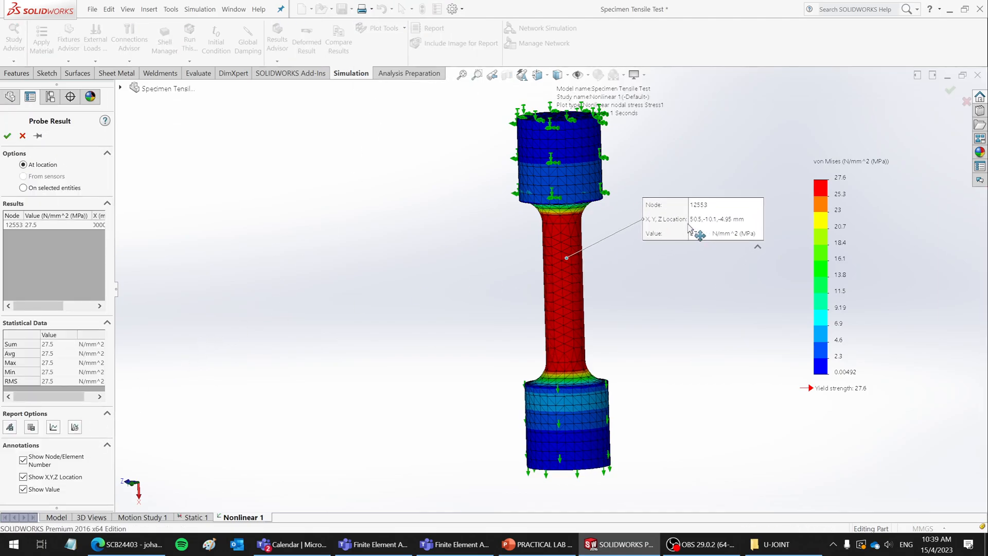
click(74, 427)
drag(108, 21, 719, 272)
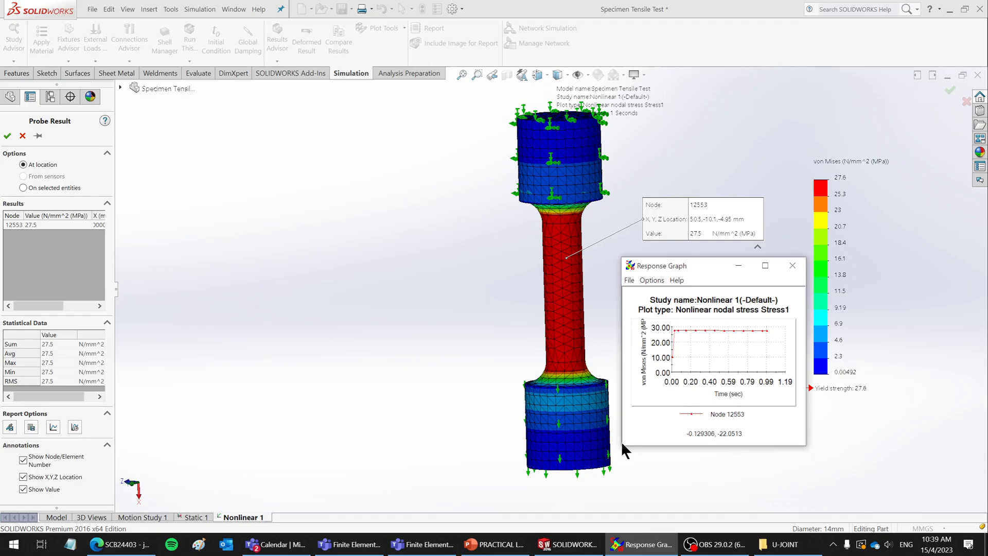
drag(623, 443, 525, 500)
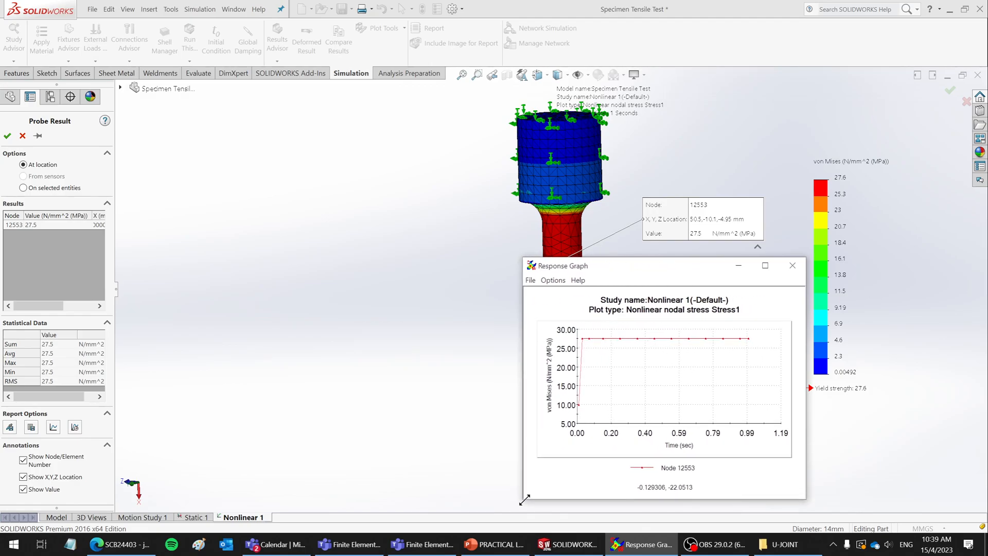
- Capture the single-node response graph window as a screenshot and paste it onto slide 21 in PowerPoint
key(super+shift+s)
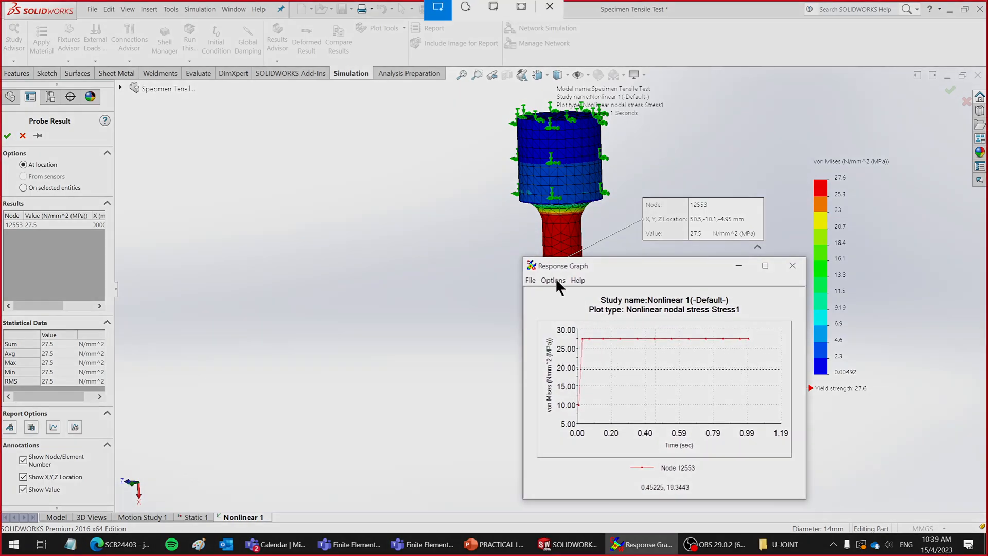
drag(524, 258, 795, 485)
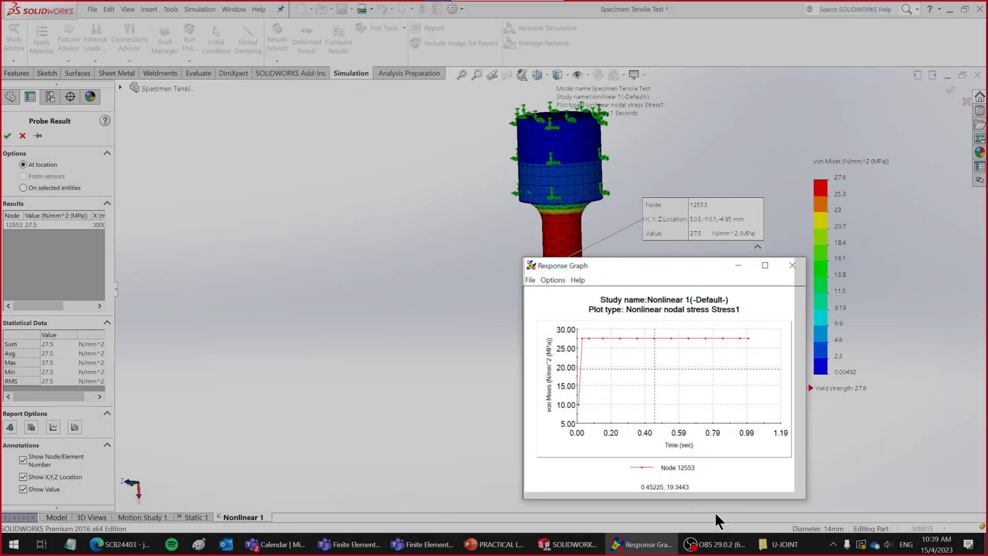
click(609, 553)
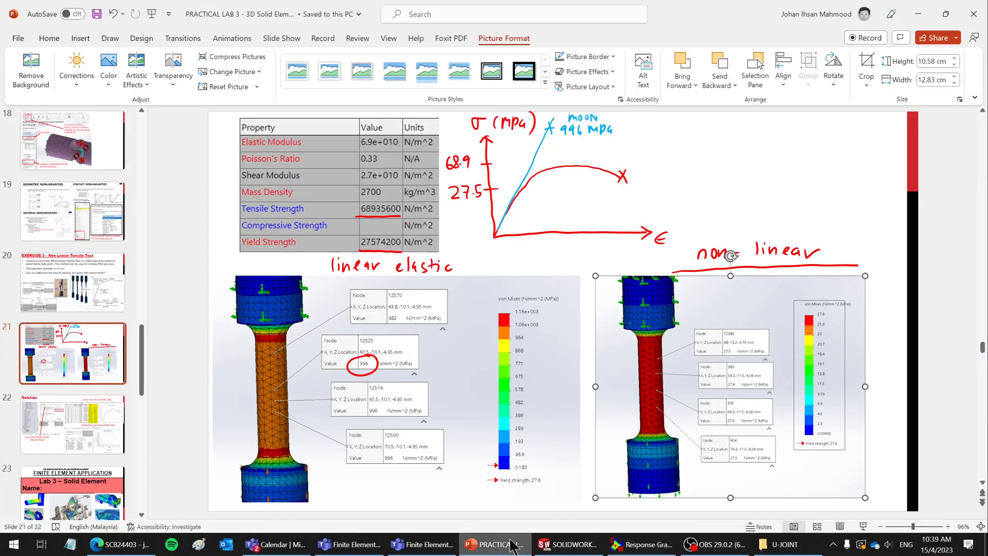
click(494, 544)
key(ctrl+v)
- Place the graph picture, about 6.86 × 7.91 cm, beside the stress-strain sketch behind the handwritten notes and shift the notes slightly down and left
drag(376, 412, 536, 393)
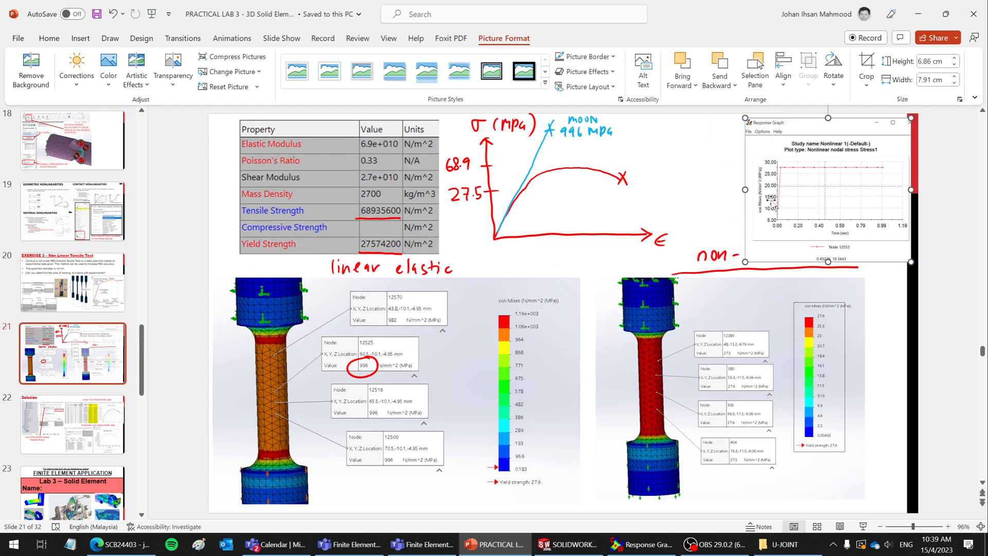
drag(772, 202, 733, 198)
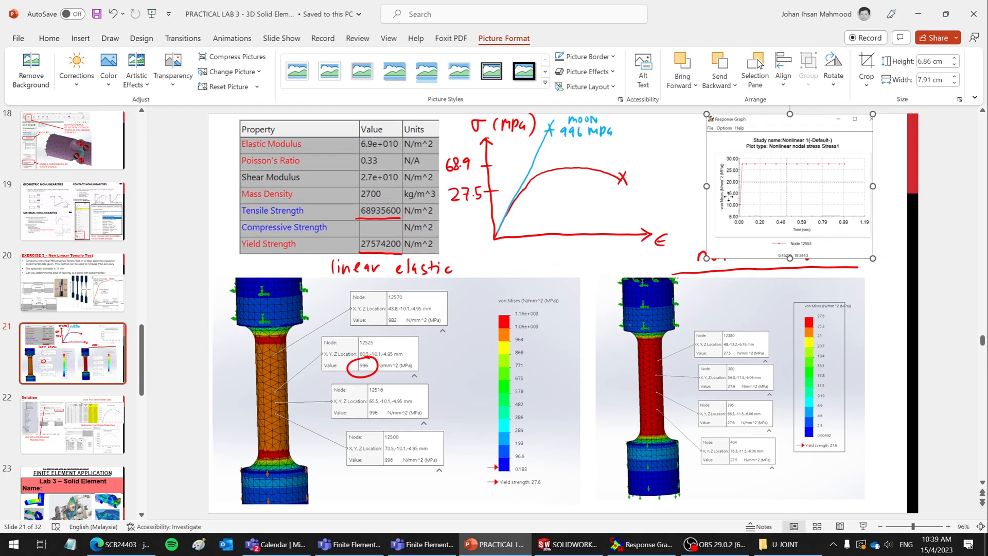
right_click(774, 186)
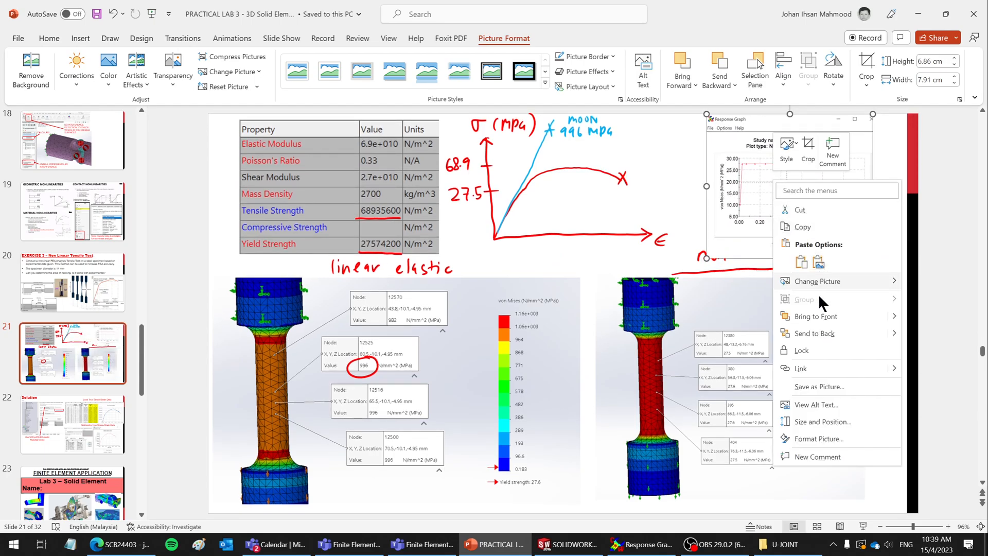
click(816, 334)
drag(795, 206, 802, 210)
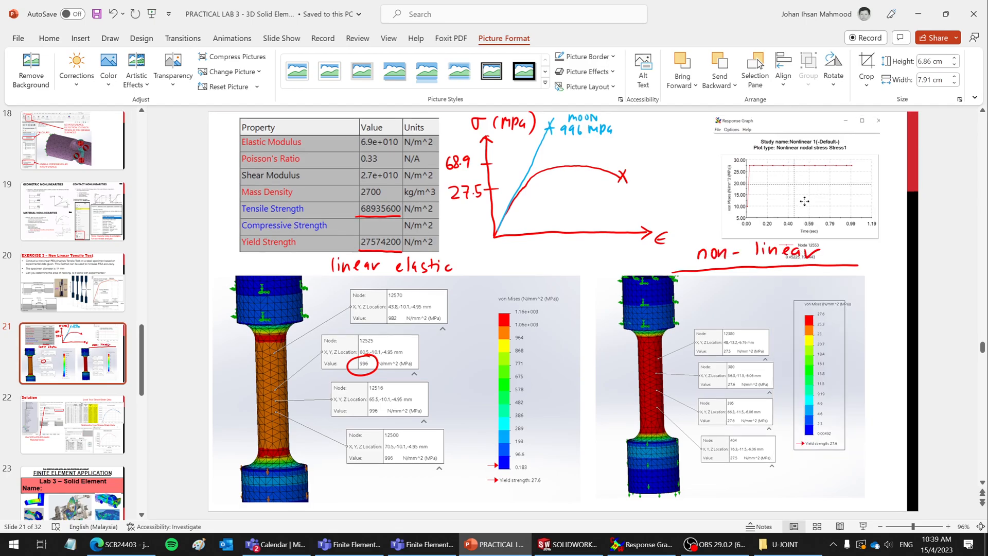
drag(699, 270, 694, 281)
click(776, 208)
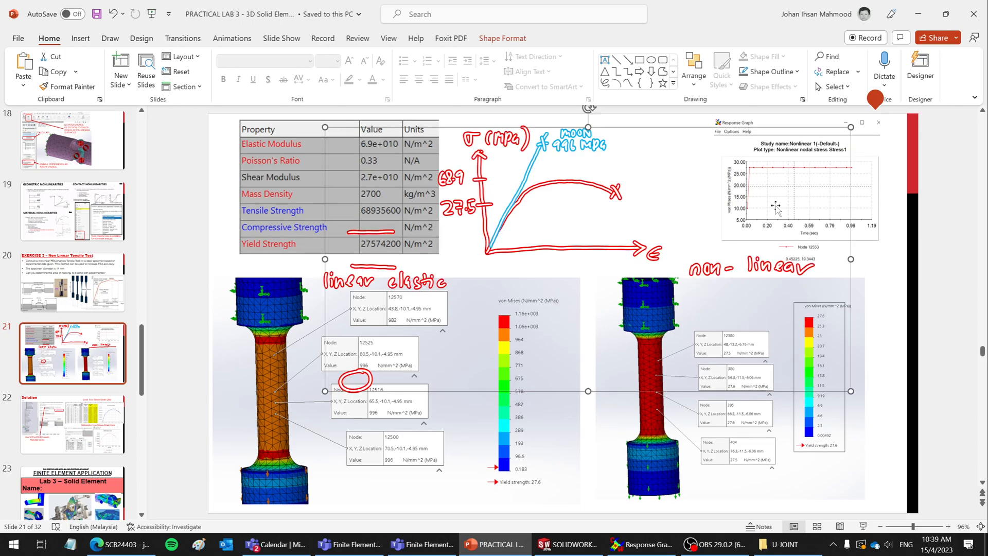
- Switch back to SOLIDWORKS, examine an enlarged response graph of the single probed node, and close the probe
click(568, 544)
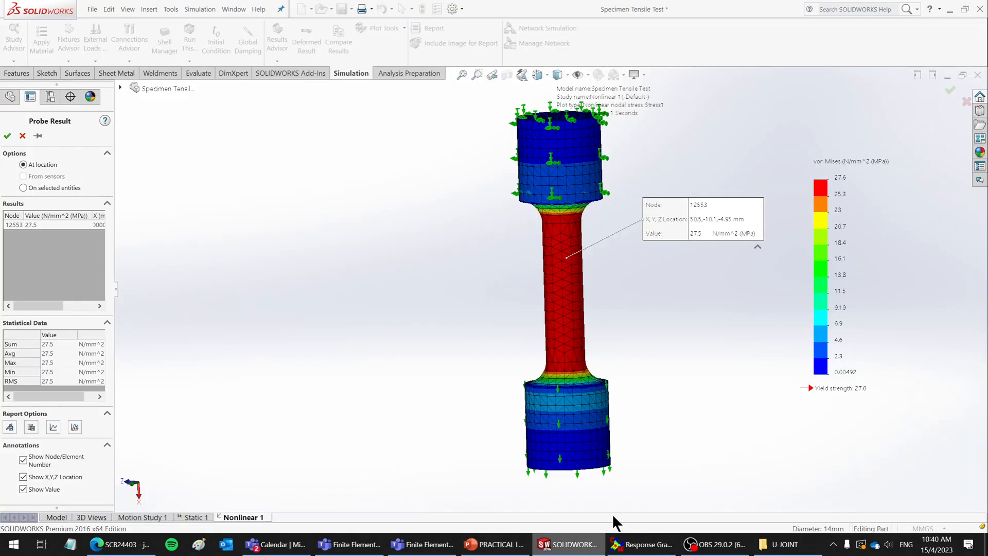
click(75, 427)
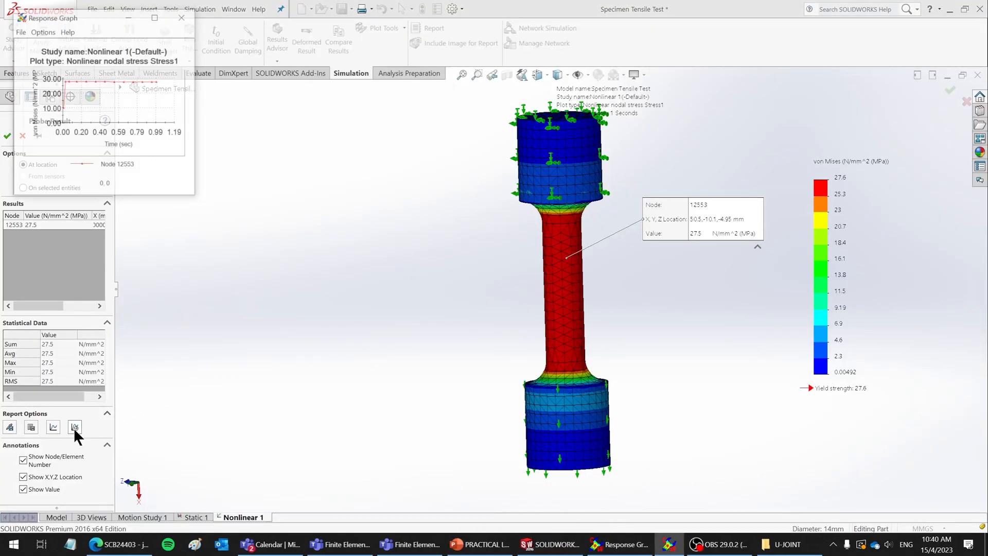
drag(106, 18, 472, 198)
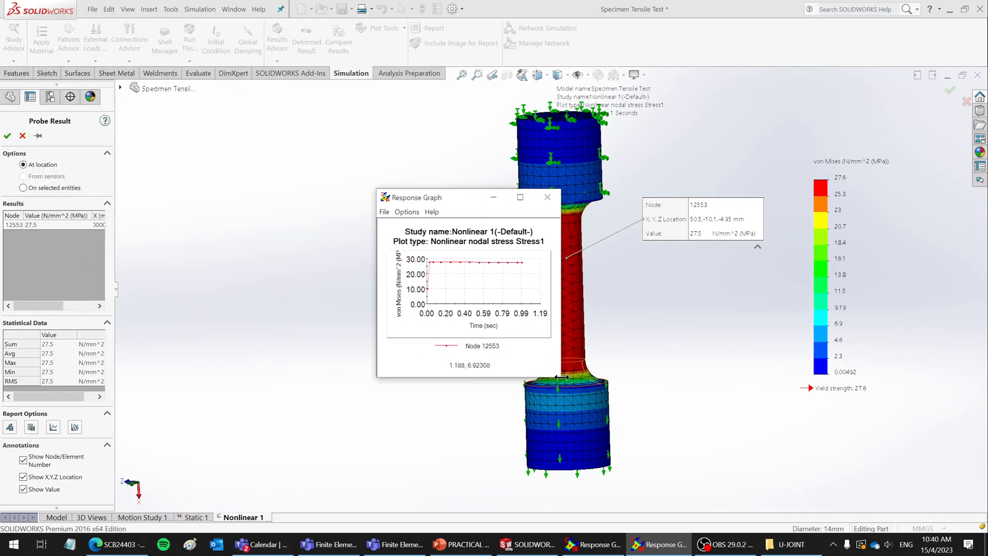
drag(561, 378, 735, 493)
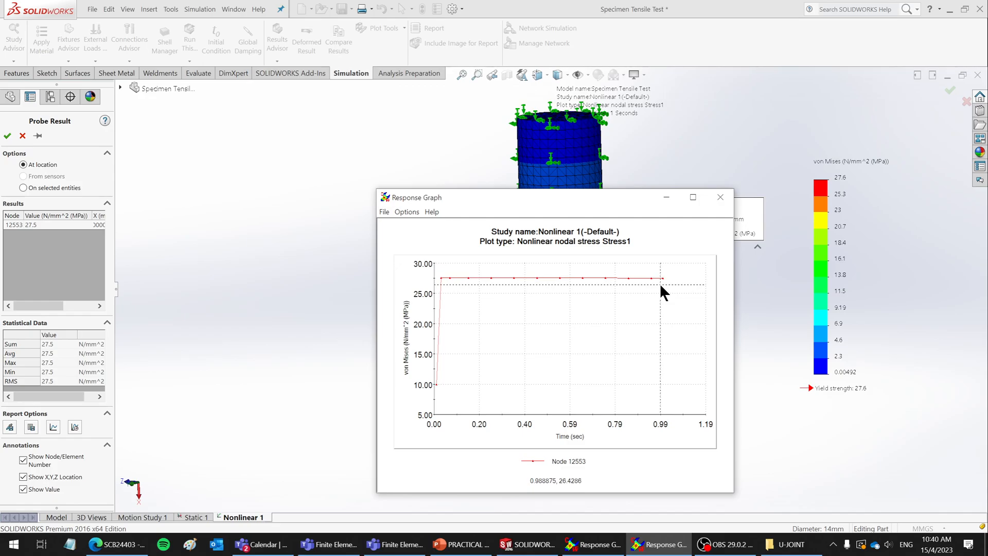
click(21, 143)
key(Escape)
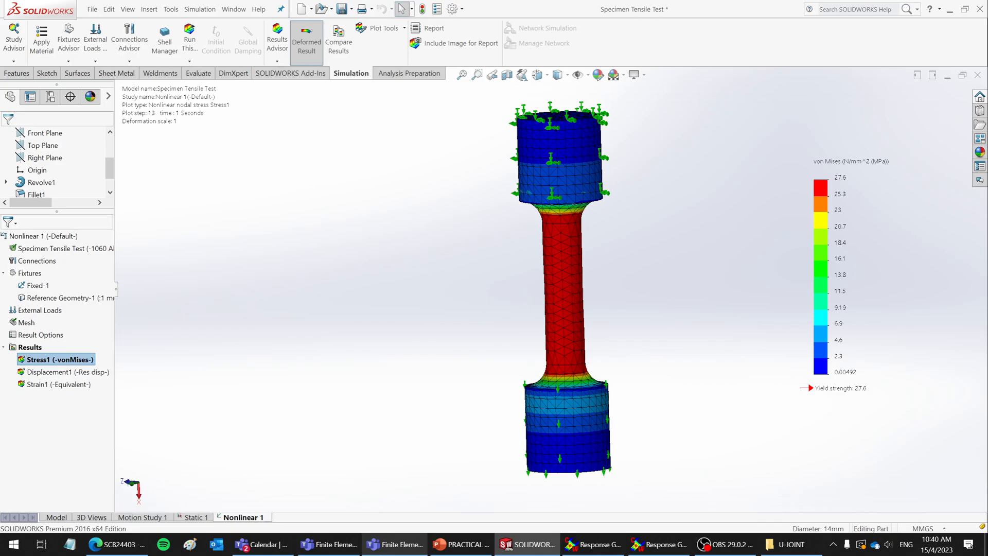
- Switch to PowerPoint, nudge the response graph picture on slide 21 slightly down, and return to SOLIDWORKS
click(461, 544)
key(Down)
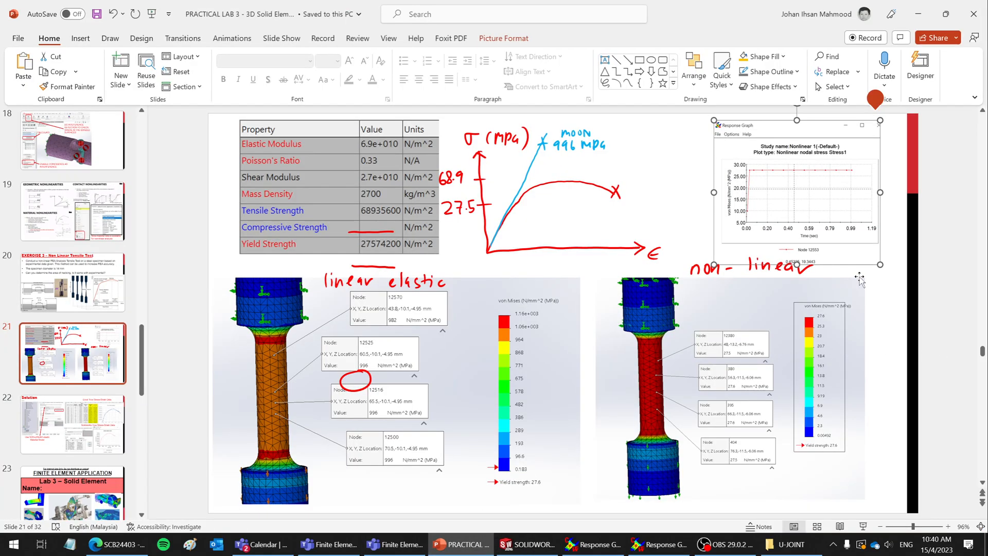
mouse_move(549, 555)
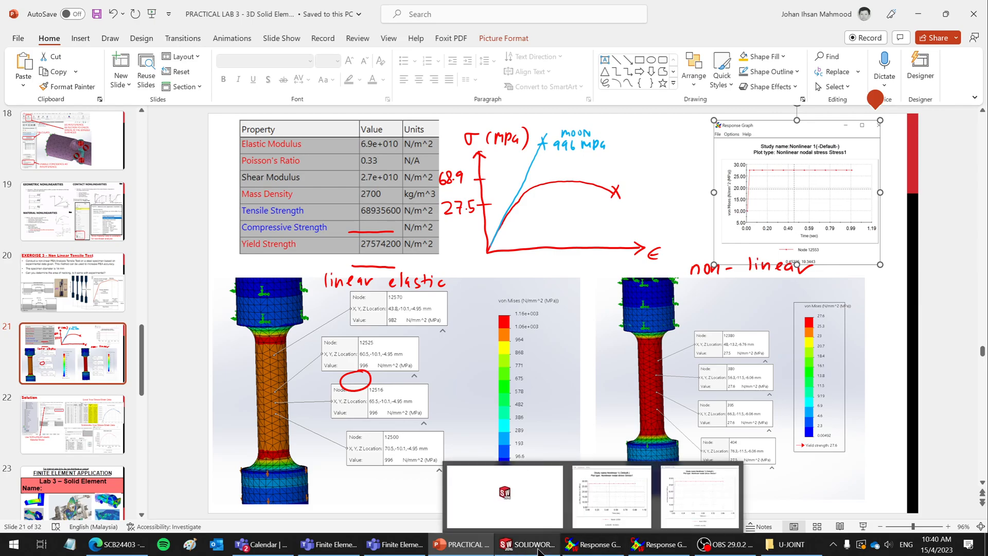
click(492, 494)
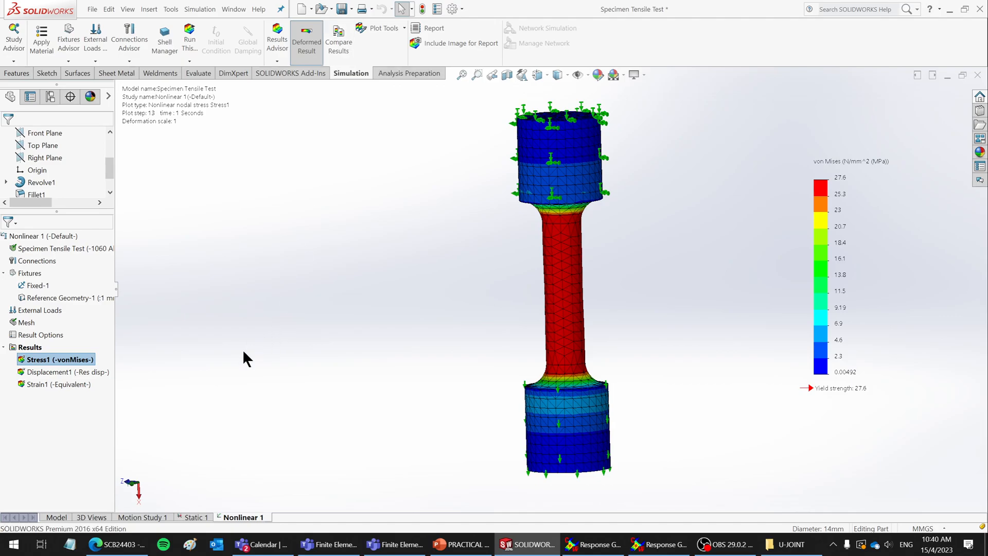
- Compare results from all studies in this configuration, including only the von Mises Stress1 plots of Static 1 and Nonlinear 1
click(345, 36)
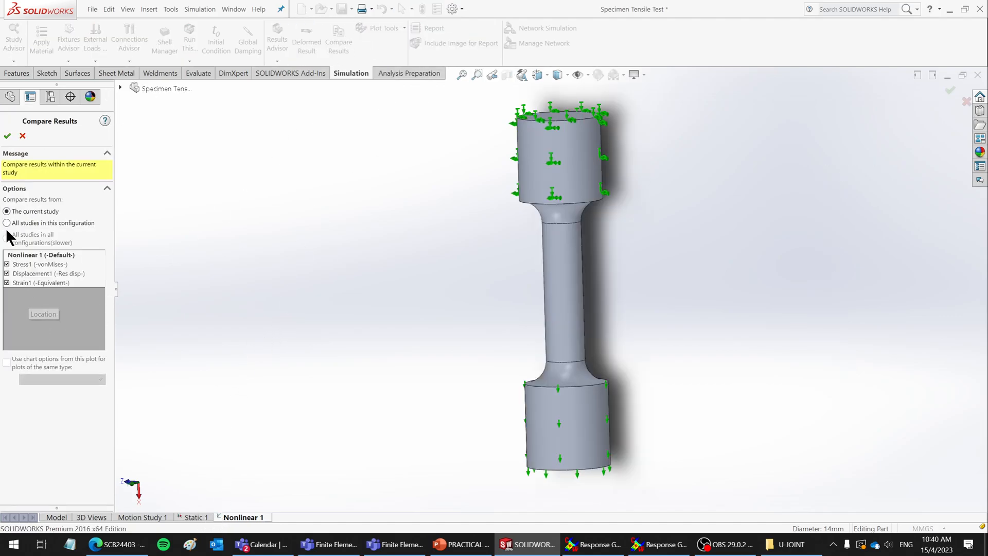
click(7, 223)
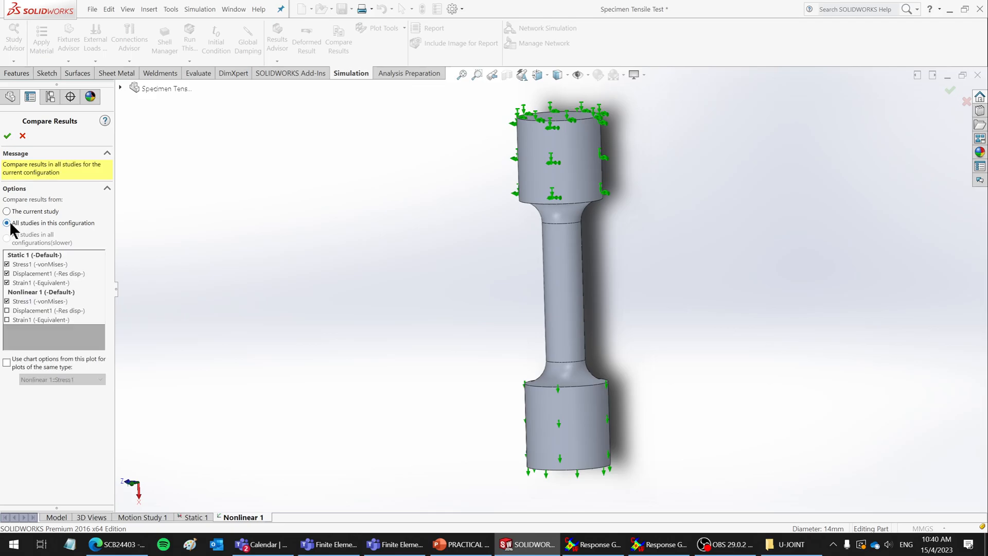
click(7, 282)
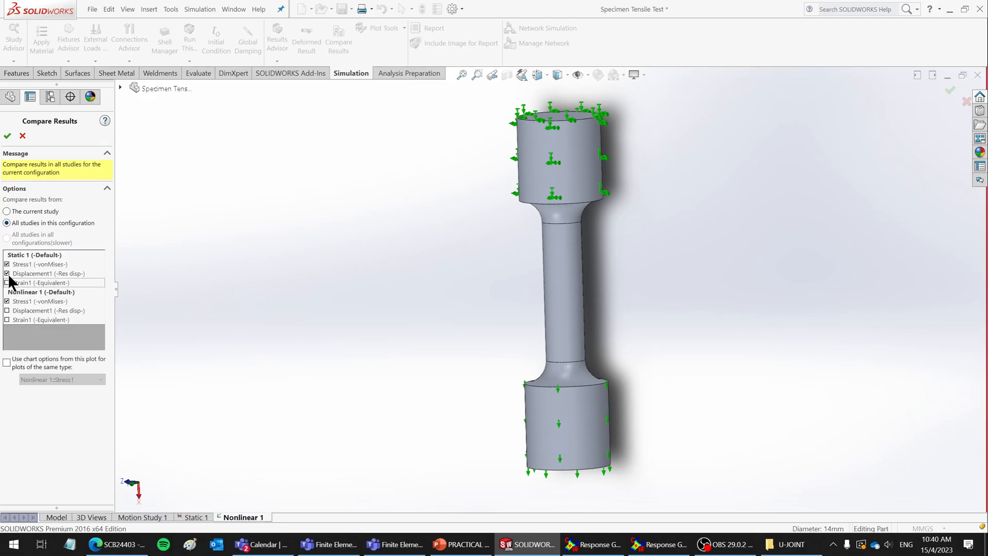
click(7, 274)
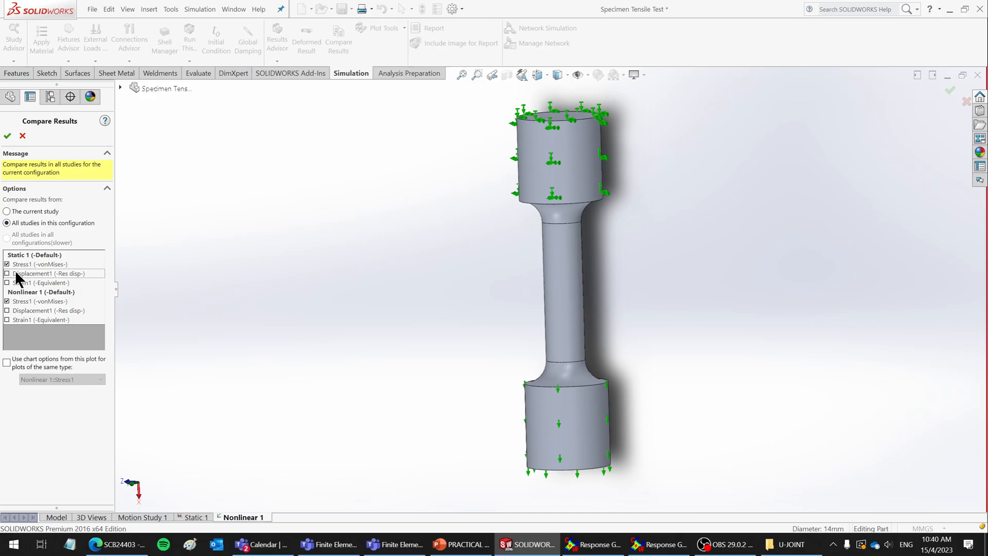
click(7, 137)
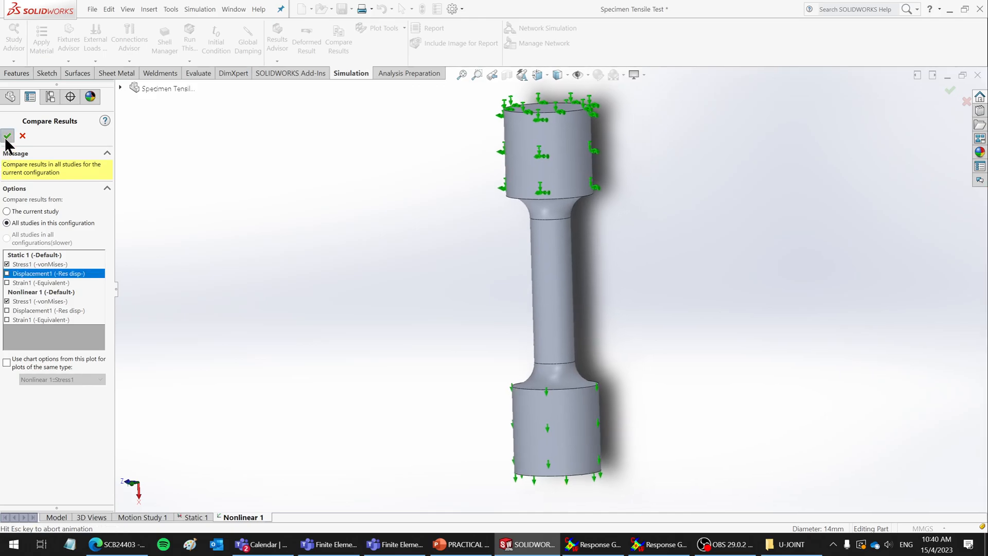